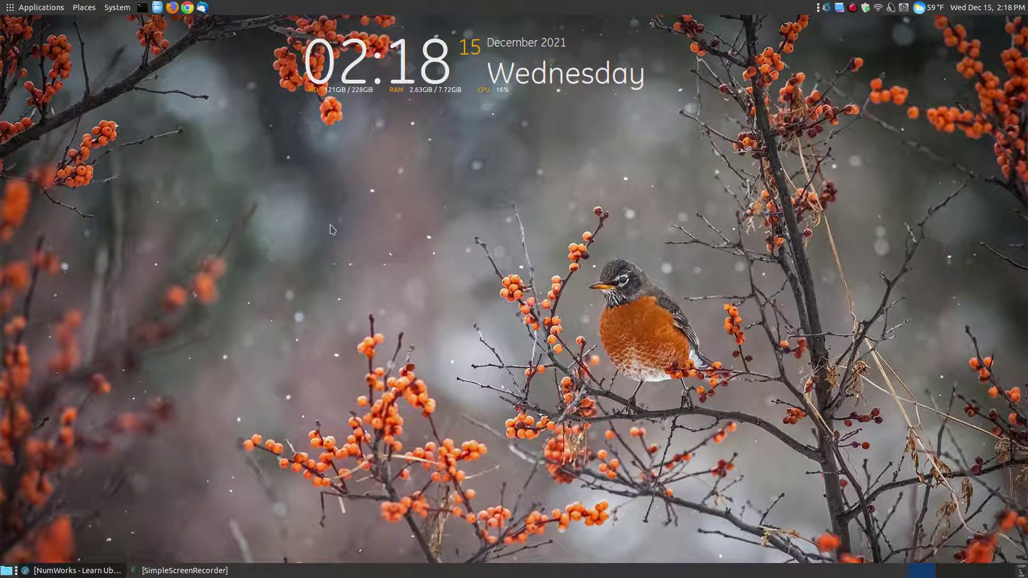
Step: Restore the LibreWolf window showing the 'NumWorks - Learn Ubuntu MATE' page from the taskbar
{"action": "left_click", "coordinate": [78, 570]}
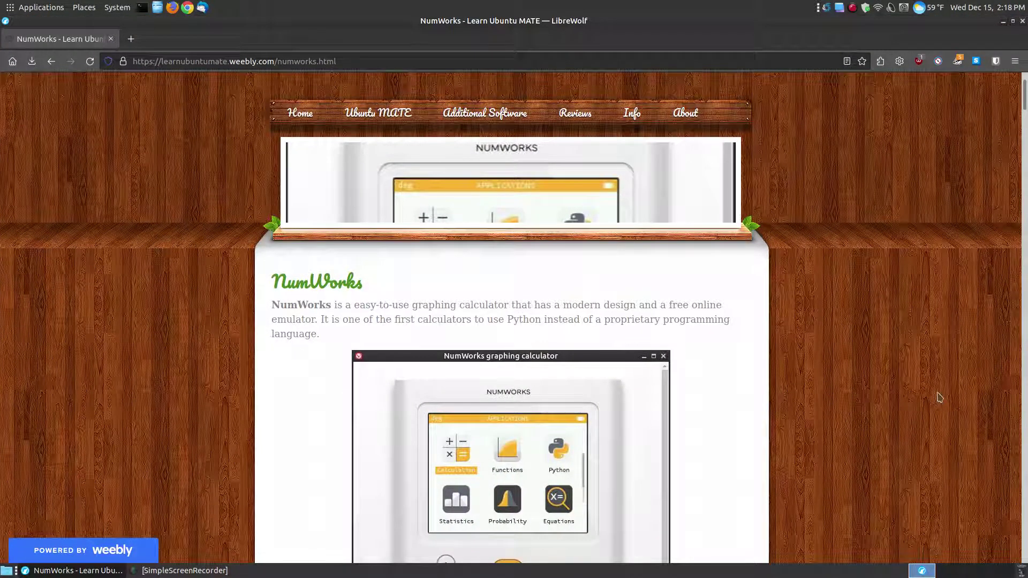
Step: Scroll through the NumWorks article and follow its green 'emulator' link to the online simulator
{"action": "scroll", "coordinate": [955, 310], "scroll_direction": "up", "scroll_amount": 2}
{"action": "scroll", "coordinate": [956, 311], "scroll_direction": "down", "scroll_amount": 4}
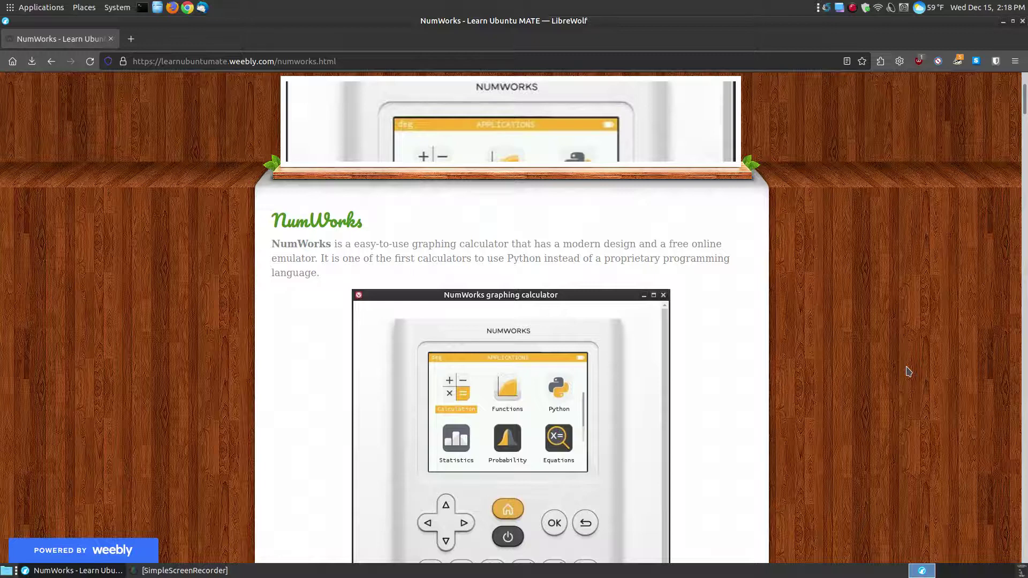
{"action": "scroll", "coordinate": [909, 372], "scroll_direction": "down", "scroll_amount": 5}
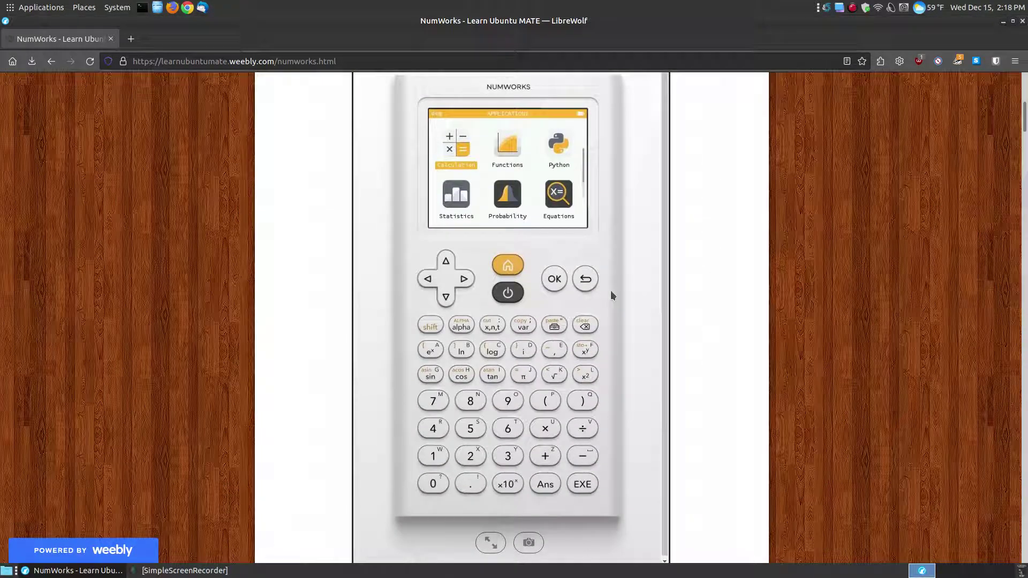
{"action": "scroll", "coordinate": [614, 295], "scroll_direction": "up", "scroll_amount": 1}
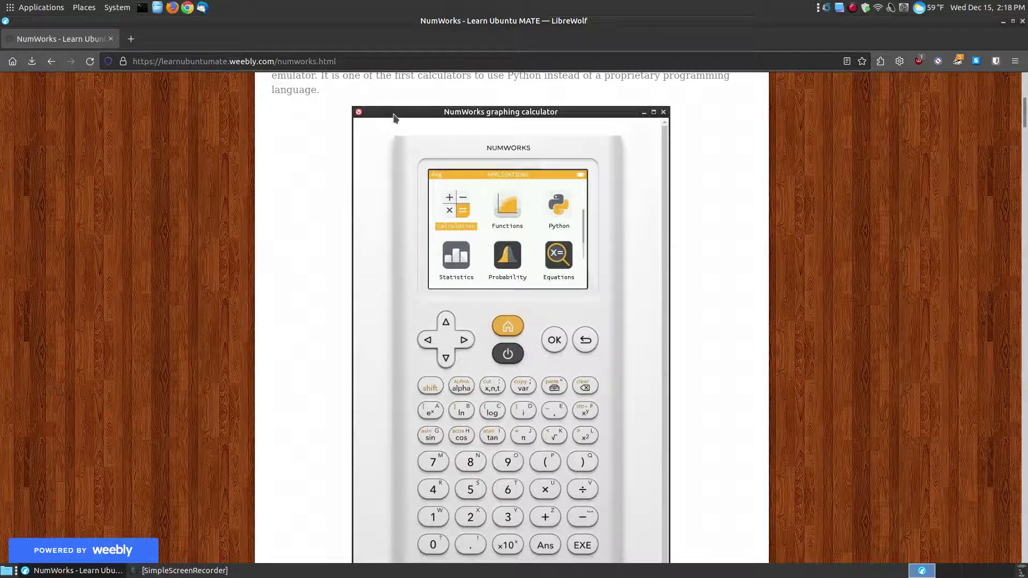
{"action": "scroll", "coordinate": [496, 278], "scroll_direction": "down", "scroll_amount": 1}
{"action": "scroll", "coordinate": [497, 280], "scroll_direction": "down", "scroll_amount": 1}
{"action": "scroll", "coordinate": [388, 137], "scroll_direction": "up", "scroll_amount": 3}
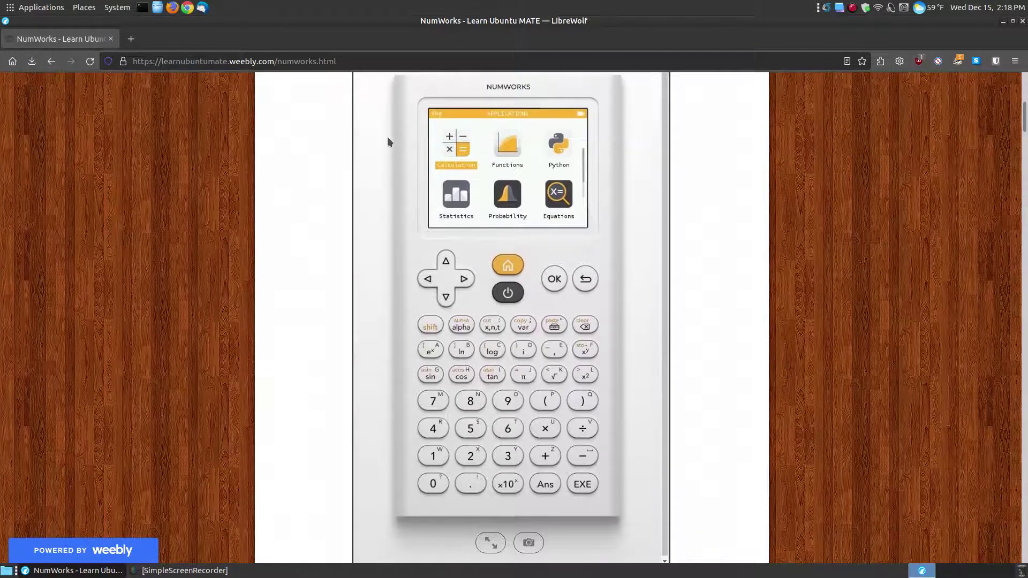
{"action": "scroll", "coordinate": [387, 134], "scroll_direction": "down", "scroll_amount": 2}
{"action": "scroll", "coordinate": [389, 140], "scroll_direction": "down", "scroll_amount": 2}
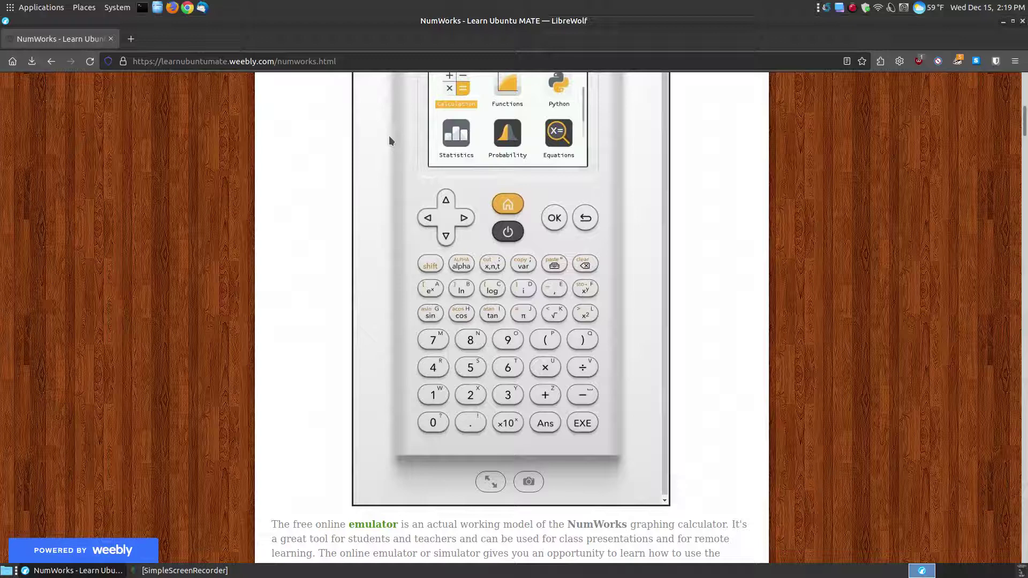
{"action": "scroll", "coordinate": [389, 137], "scroll_direction": "up", "scroll_amount": 3}
{"action": "scroll", "coordinate": [389, 136], "scroll_direction": "down", "scroll_amount": 2}
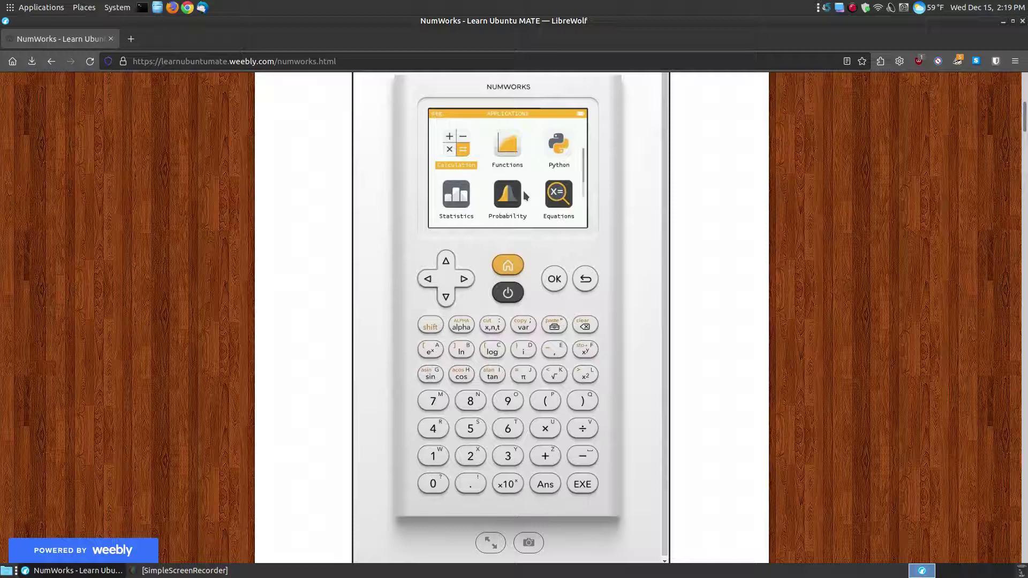
{"action": "scroll", "coordinate": [525, 196], "scroll_direction": "down", "scroll_amount": 2}
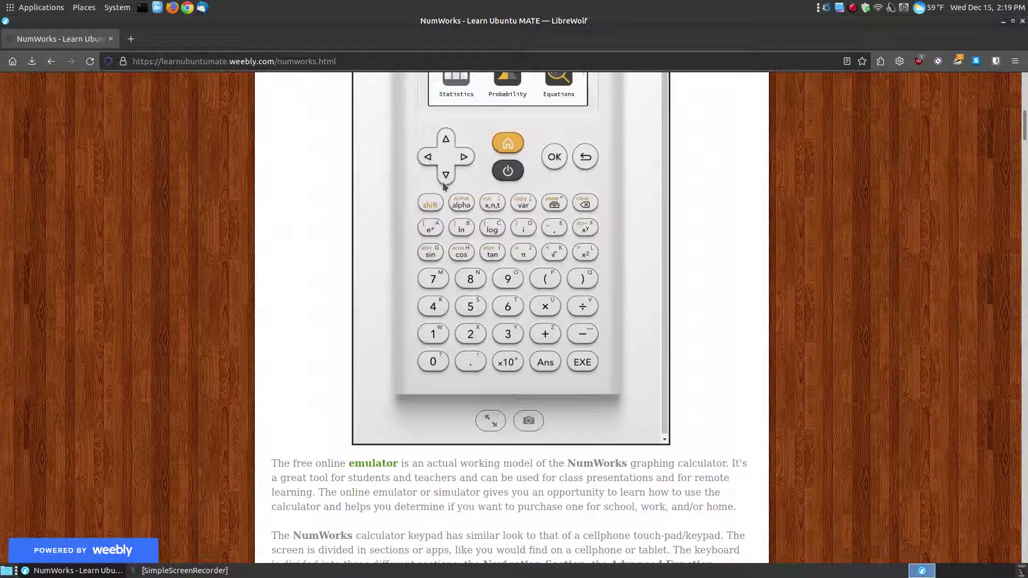
{"action": "scroll", "coordinate": [534, 177], "scroll_direction": "up", "scroll_amount": 2}
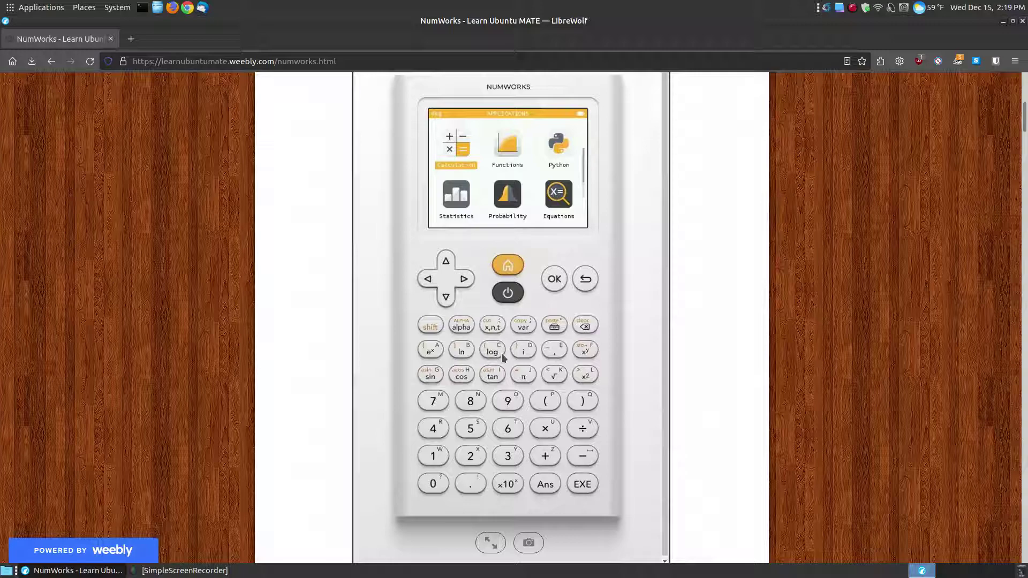
{"action": "scroll", "coordinate": [498, 424], "scroll_direction": "down", "scroll_amount": 4}
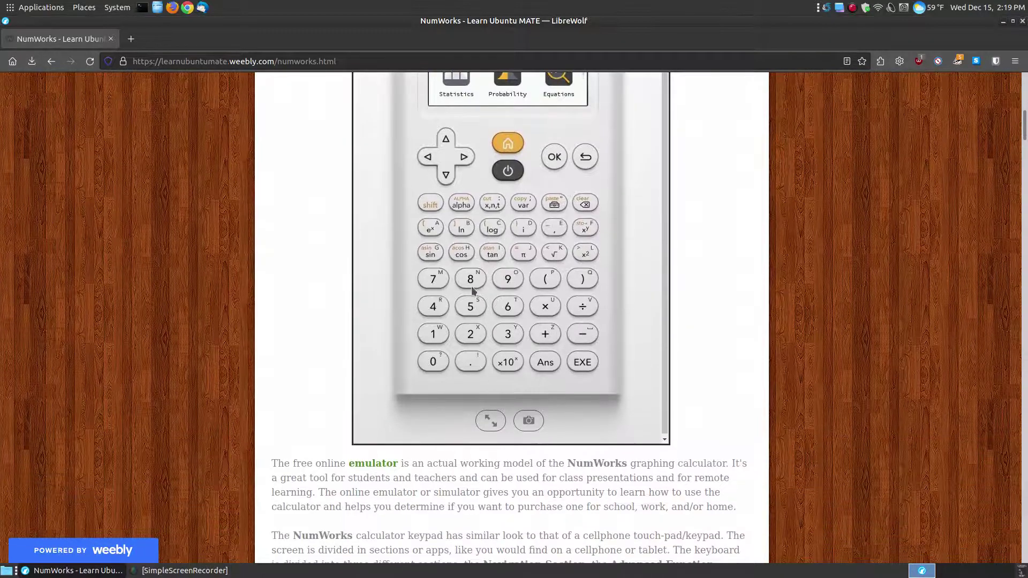
{"action": "scroll", "coordinate": [504, 385], "scroll_direction": "down", "scroll_amount": 10}
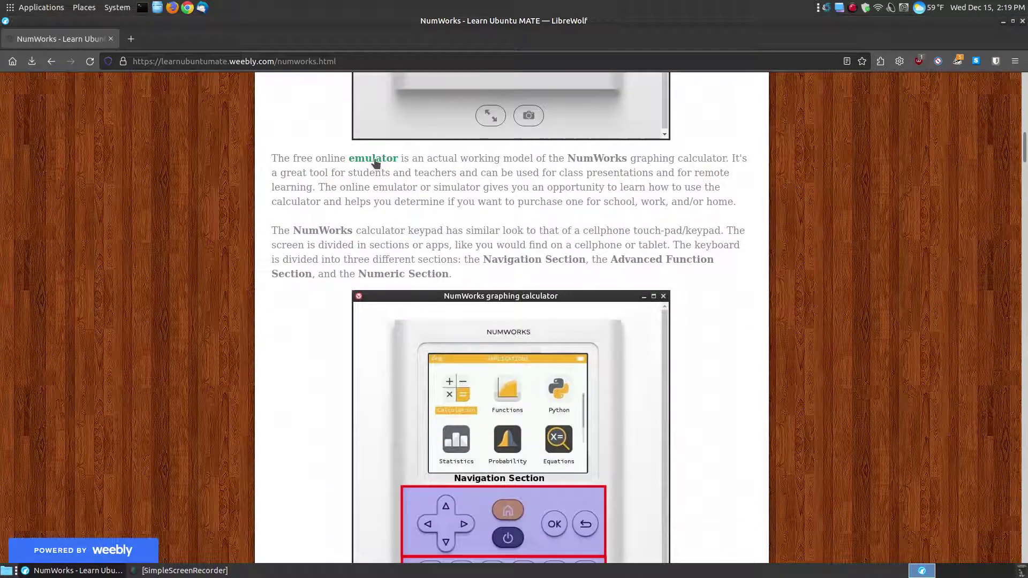
{"action": "left_click", "coordinate": [374, 160]}
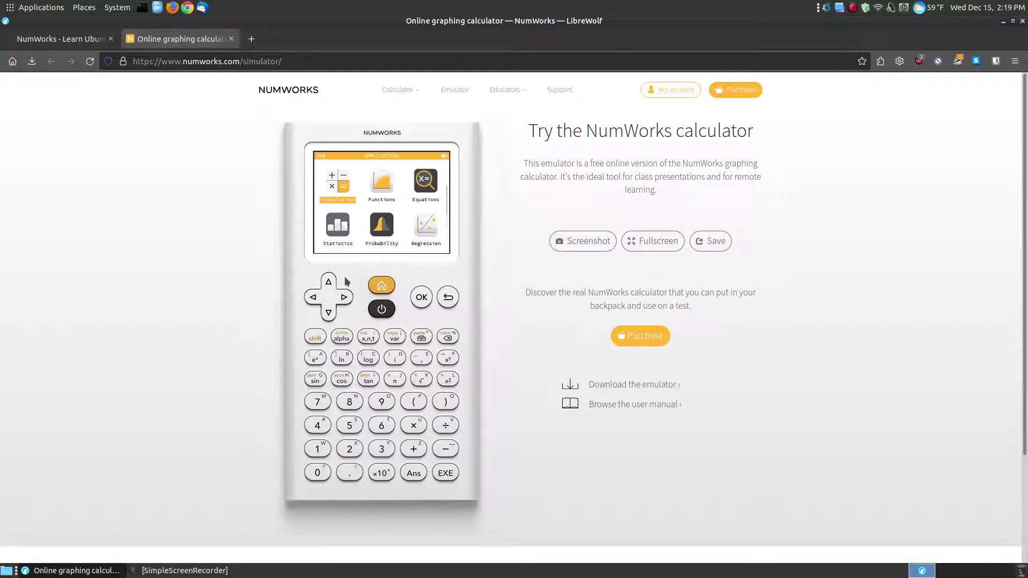
Step: Open the Calculation app on the emulator and compute 6×5 = 30
{"action": "left_click", "coordinate": [344, 298]}
{"action": "left_click", "coordinate": [344, 298]}
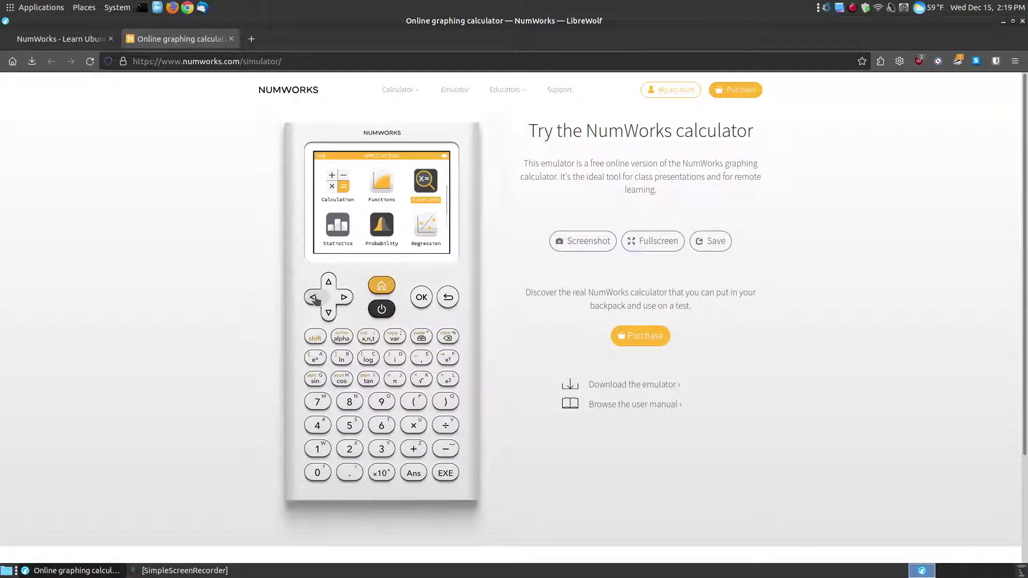
{"action": "left_click", "coordinate": [314, 298]}
{"action": "left_click", "coordinate": [313, 298]}
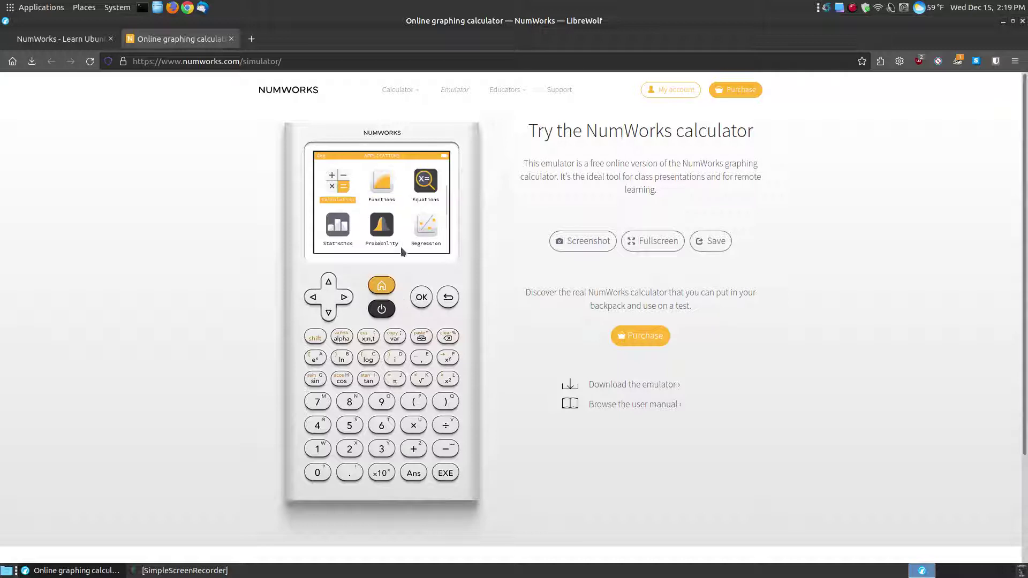
{"action": "left_click", "coordinate": [421, 297]}
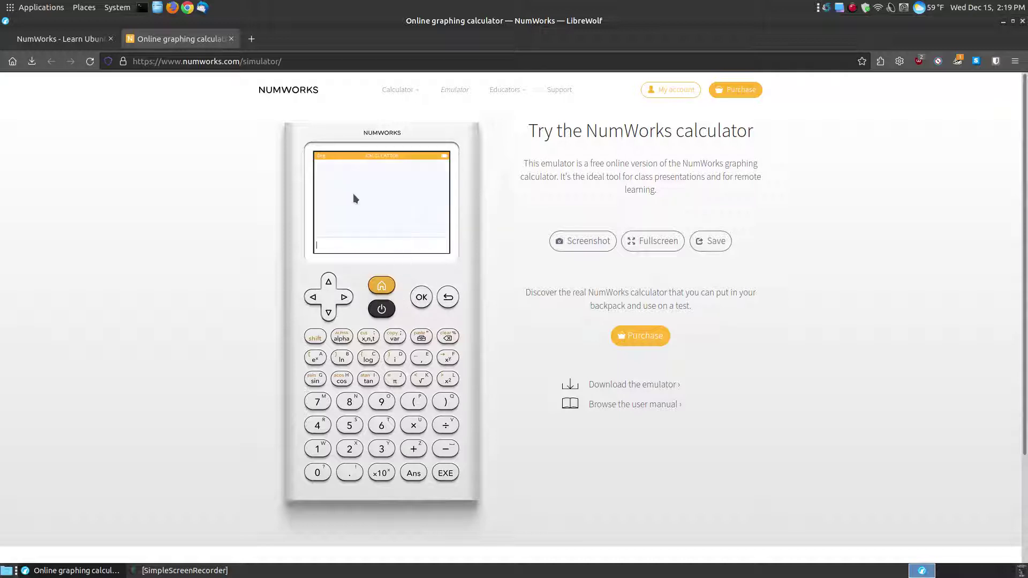
{"action": "left_click", "coordinate": [382, 427]}
{"action": "left_click", "coordinate": [413, 427]}
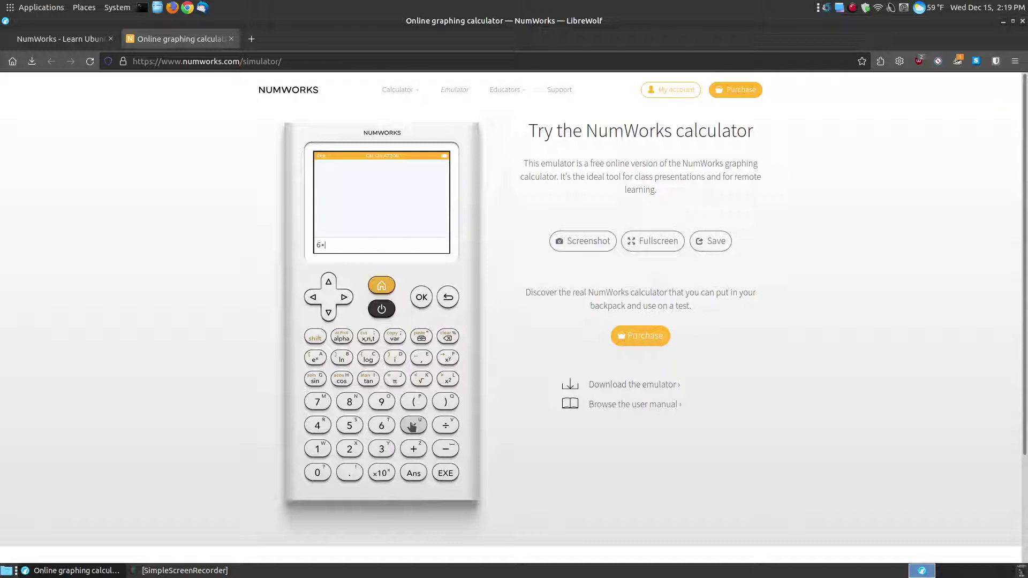
{"action": "left_click", "coordinate": [358, 431]}
{"action": "left_click", "coordinate": [446, 473]}
Step: Reopen Calculation, clear the 6×5 history entry, and compute 8×9 = 72
{"action": "left_click", "coordinate": [453, 298]}
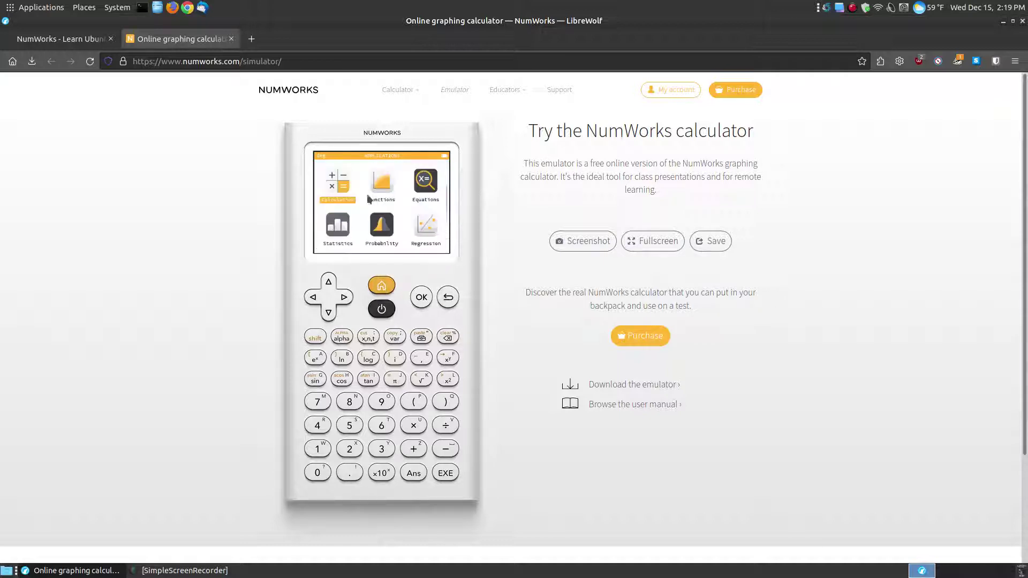
{"action": "left_click", "coordinate": [422, 300]}
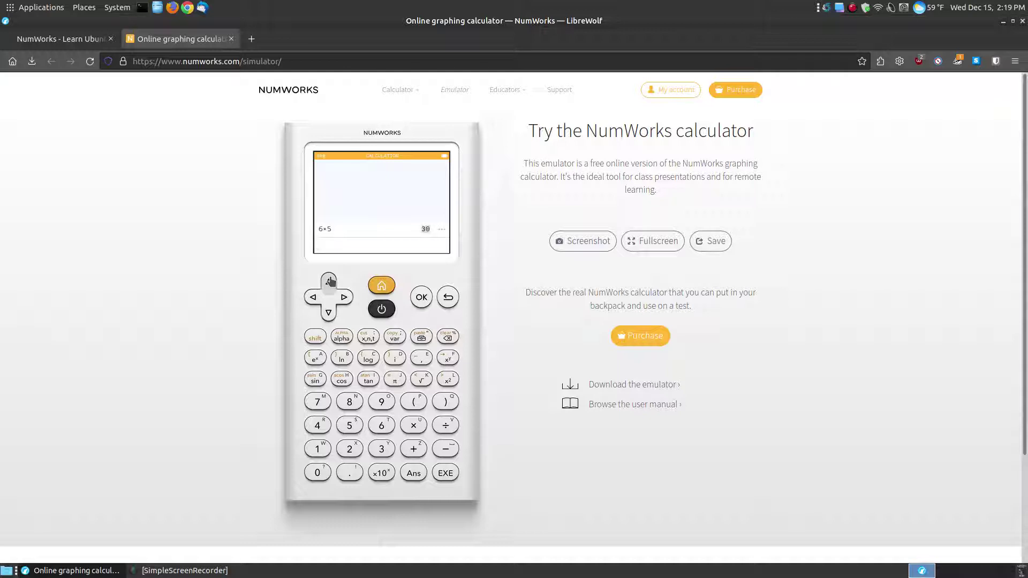
{"action": "left_click", "coordinate": [449, 339]}
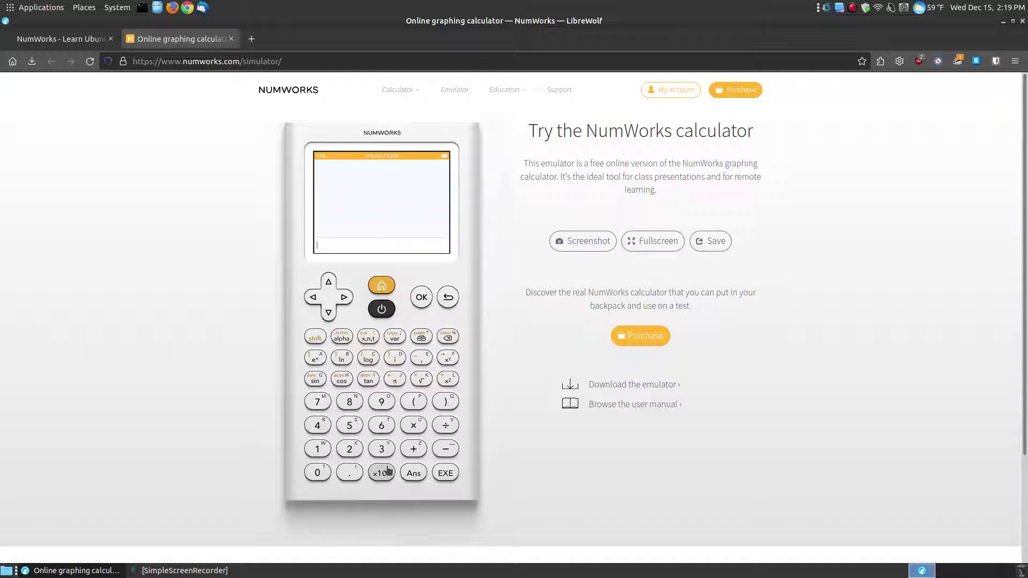
{"action": "left_click", "coordinate": [348, 411]}
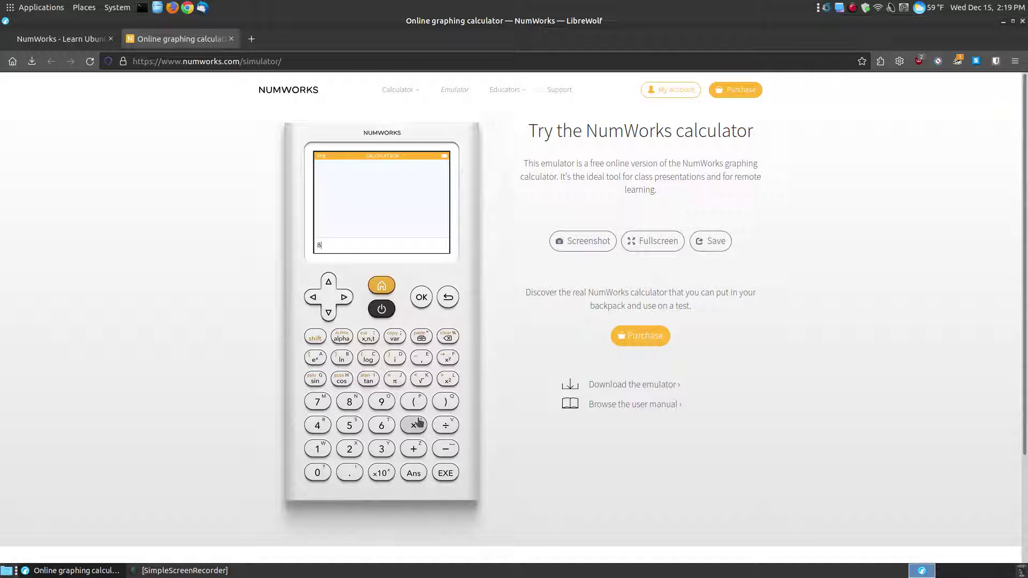
{"action": "left_click", "coordinate": [381, 401]}
{"action": "left_click", "coordinate": [445, 474]}
Step: Open the NumWorks user manual and browse its Introduction and Functions chapters
{"action": "left_click", "coordinate": [637, 405]}
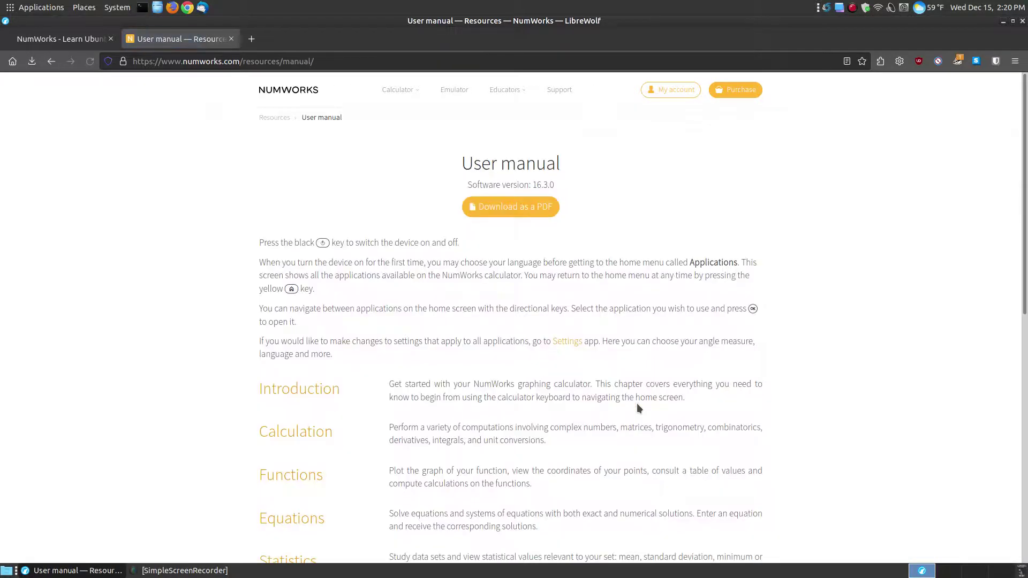
{"action": "scroll", "coordinate": [386, 420], "scroll_direction": "down", "scroll_amount": 3}
{"action": "left_click", "coordinate": [299, 205]}
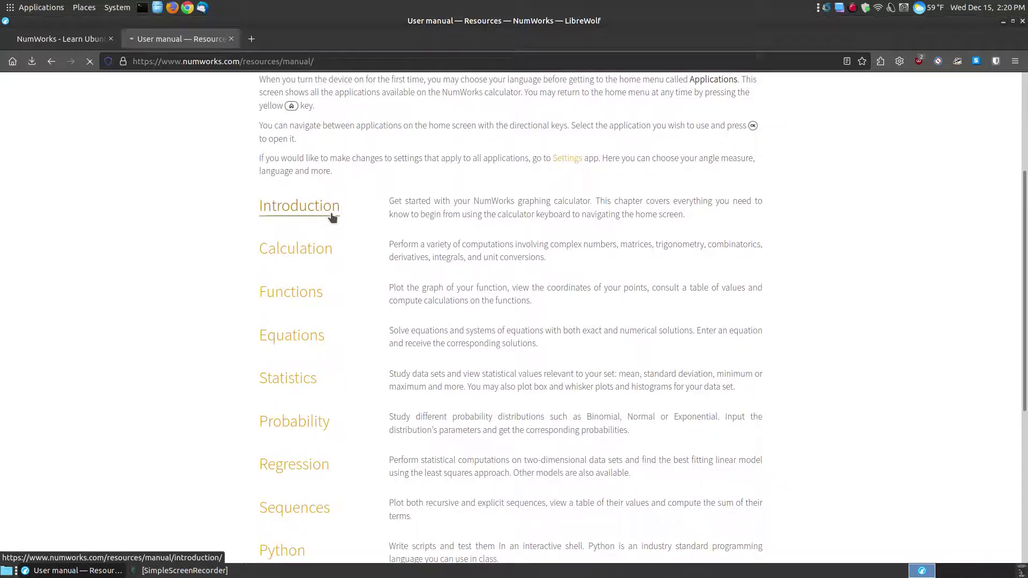
{"action": "left_click", "coordinate": [51, 61]}
{"action": "left_click", "coordinate": [298, 294]}
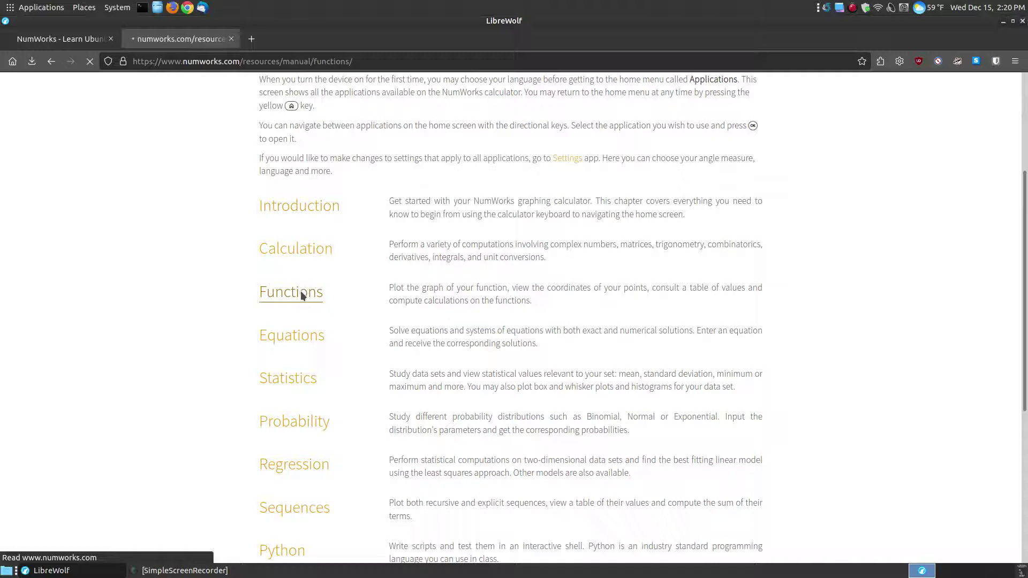
{"action": "left_click", "coordinate": [51, 61]}
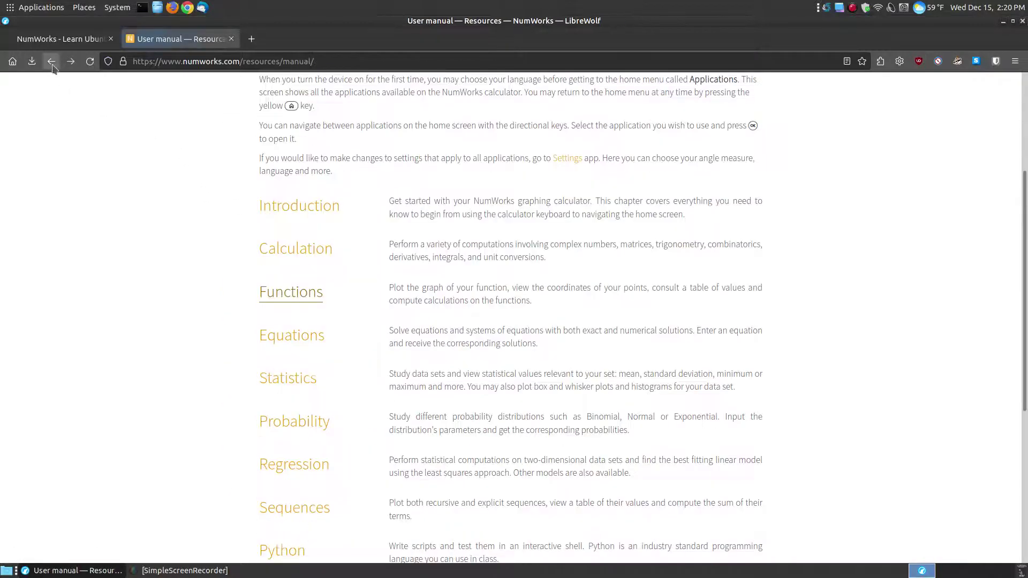
{"action": "scroll", "coordinate": [443, 342], "scroll_direction": "up", "scroll_amount": 3}
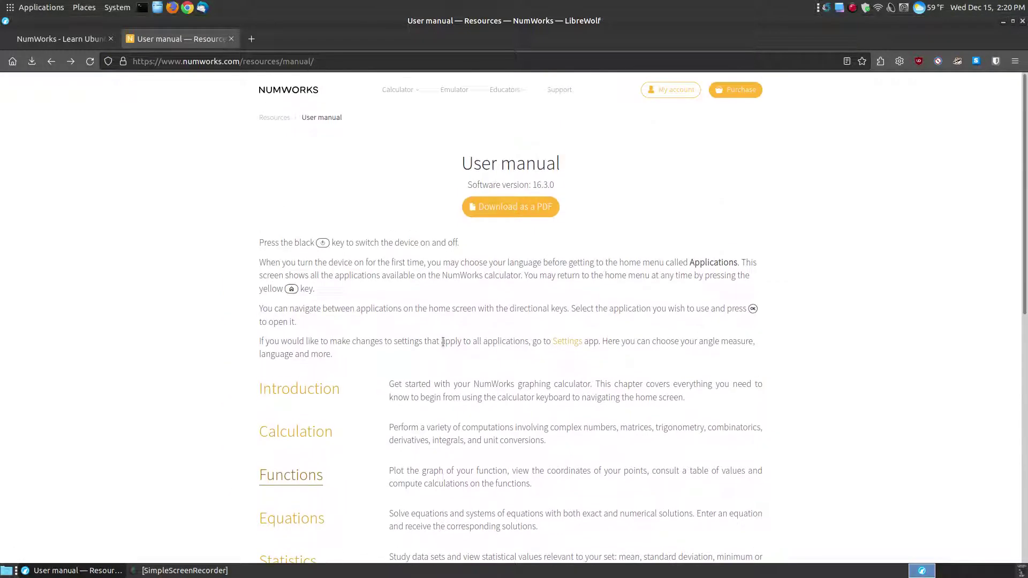
Step: View the manual as a PDF, return to the simulator page, and open the home folder in the file manager
{"action": "left_click", "coordinate": [534, 209]}
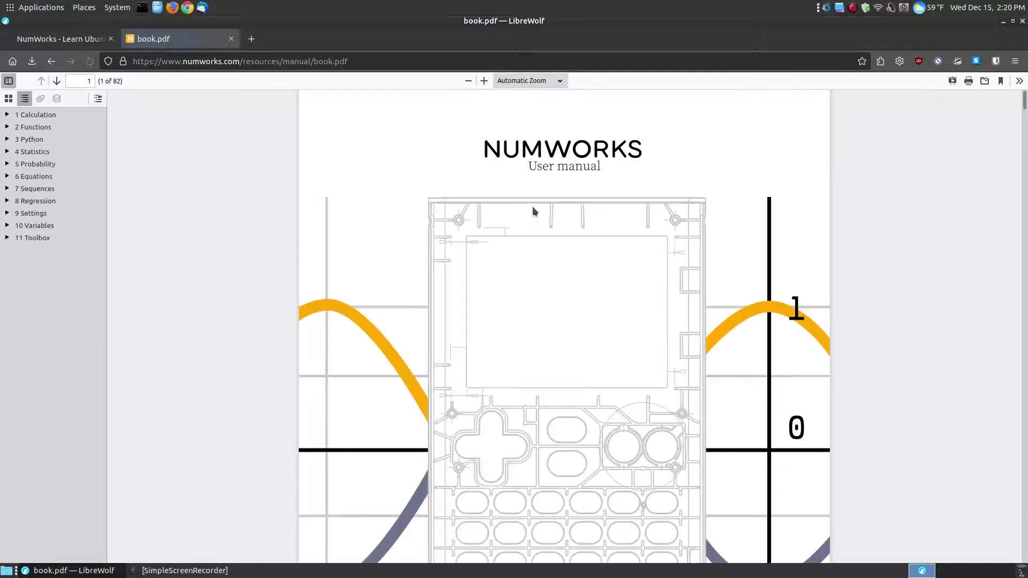
{"action": "scroll", "coordinate": [532, 207], "scroll_direction": "down", "scroll_amount": 4}
{"action": "scroll", "coordinate": [532, 207], "scroll_direction": "up", "scroll_amount": 4}
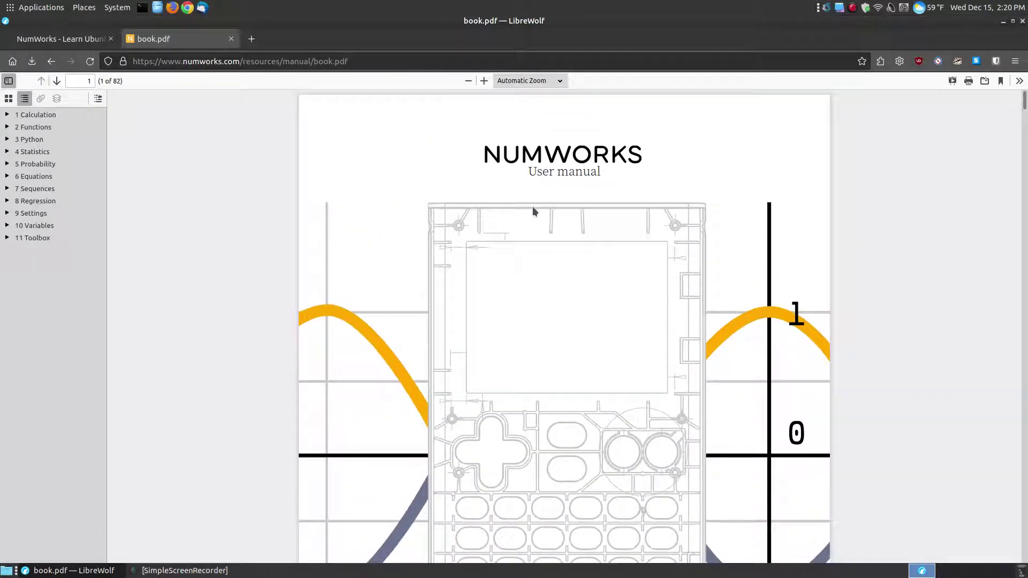
{"action": "left_click", "coordinate": [51, 61]}
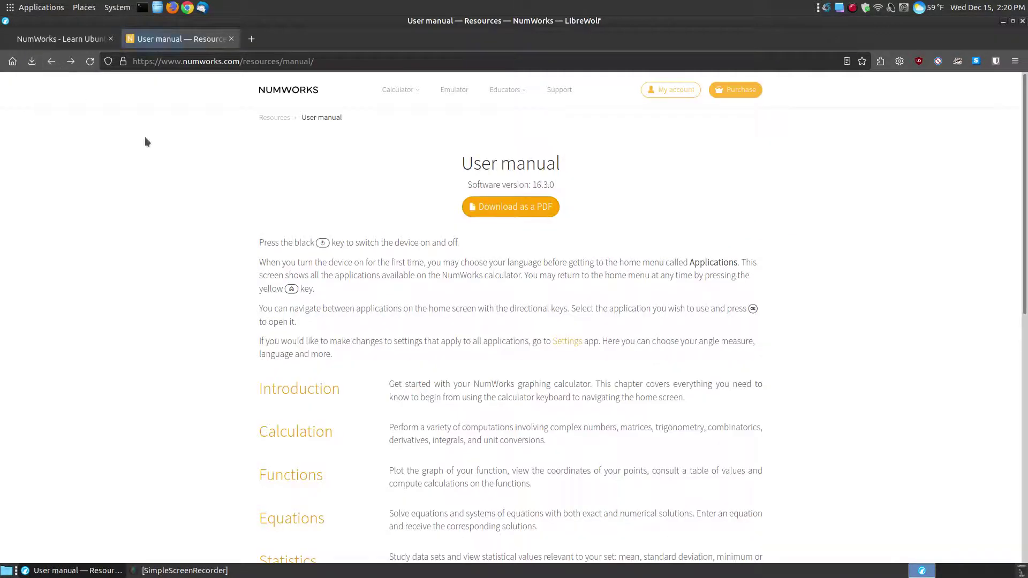
{"action": "right_click", "coordinate": [506, 211]}
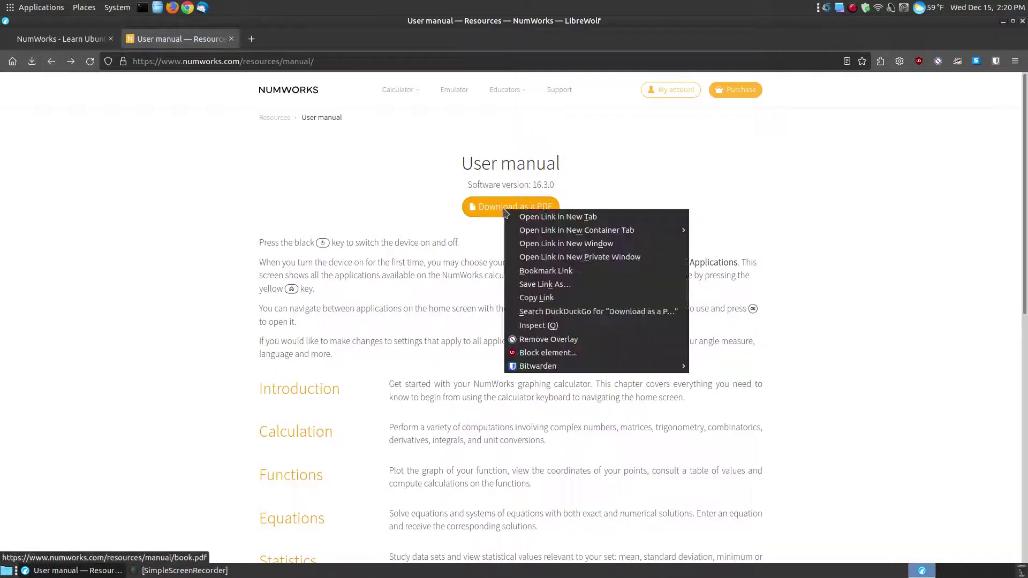
{"action": "left_click", "coordinate": [436, 268]}
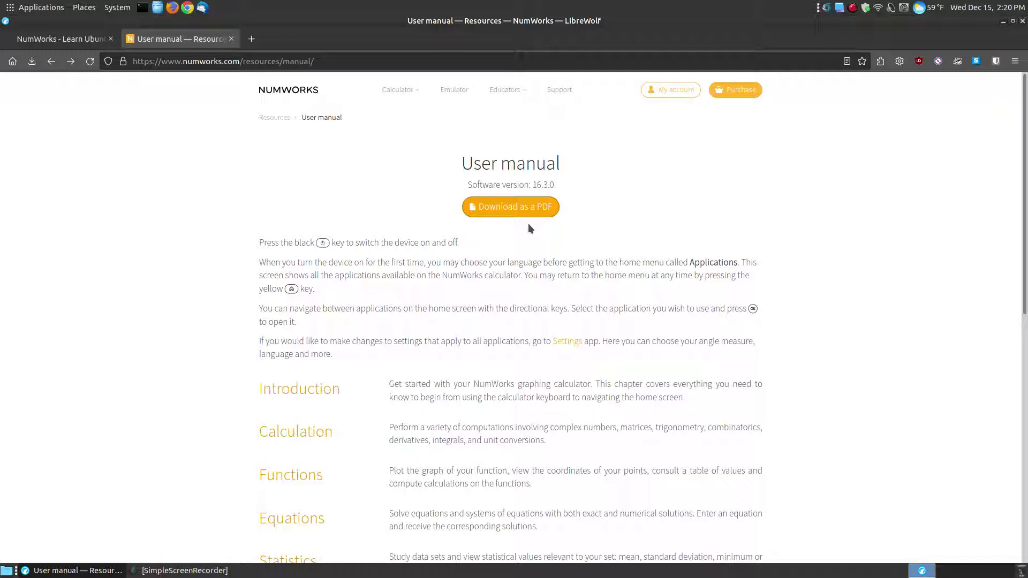
{"action": "left_click", "coordinate": [51, 61]}
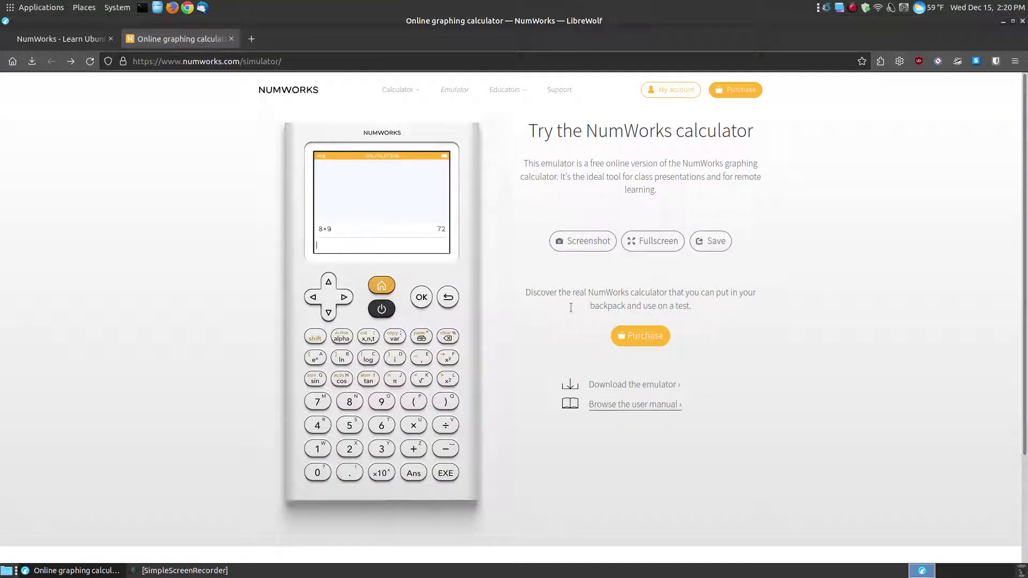
{"action": "left_click", "coordinate": [157, 7]}
Step: Open Applications > Numworks and bring up the context menu for numworks-95a3dd81.zip
{"action": "double_click", "coordinate": [268, 114]}
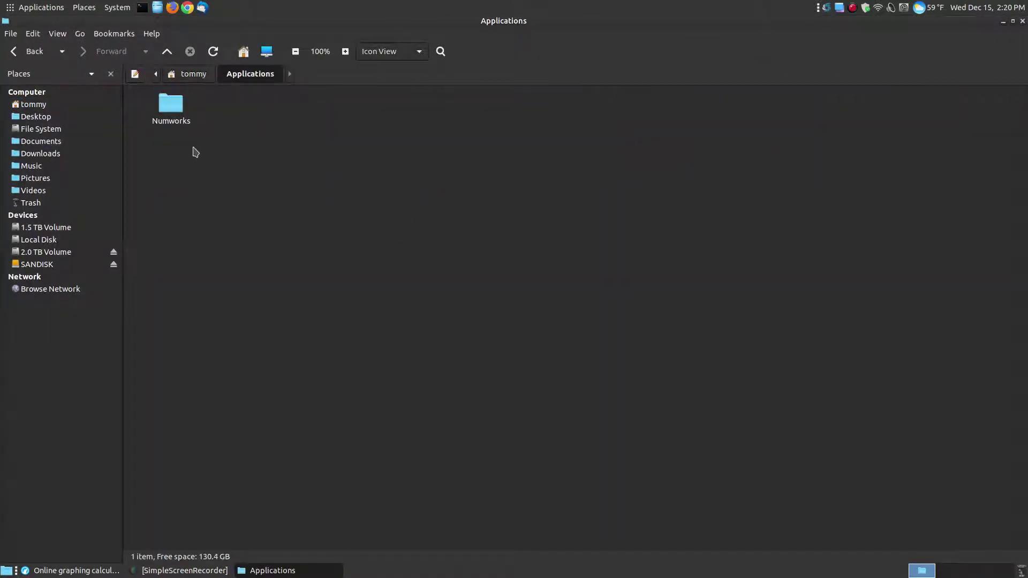
{"action": "double_click", "coordinate": [171, 109]}
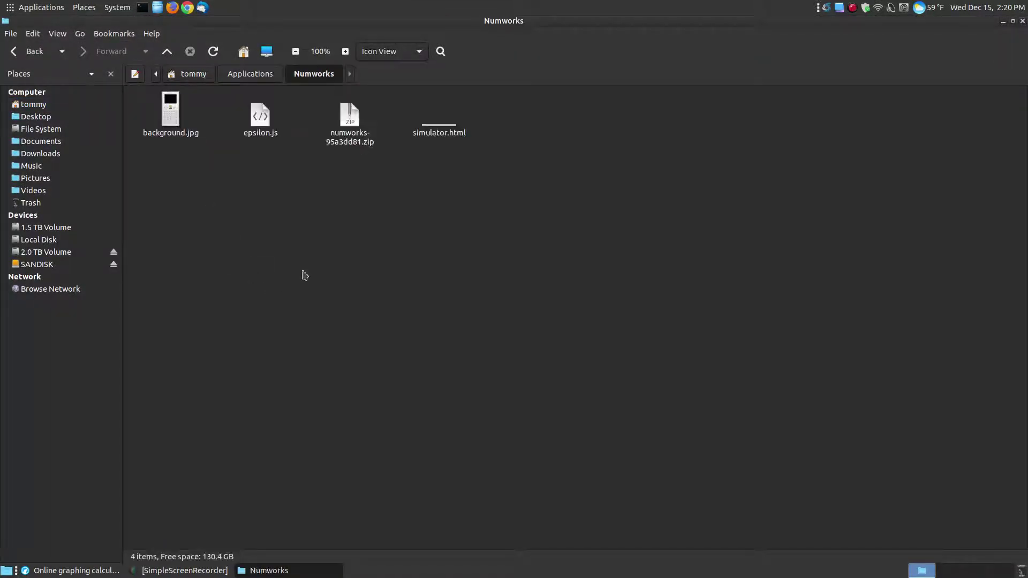
{"action": "left_click", "coordinate": [344, 130]}
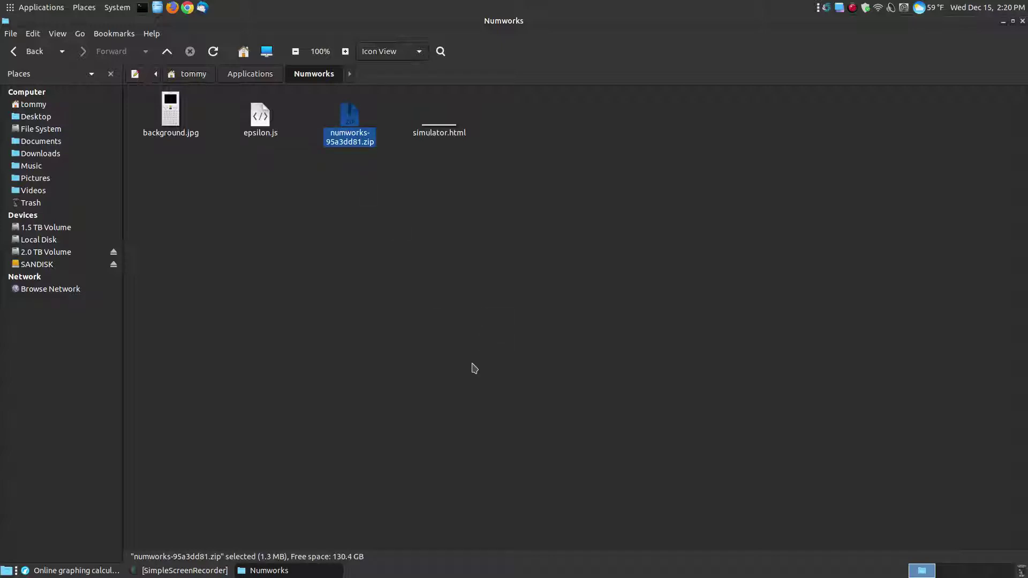
{"action": "right_click", "coordinate": [359, 137]}
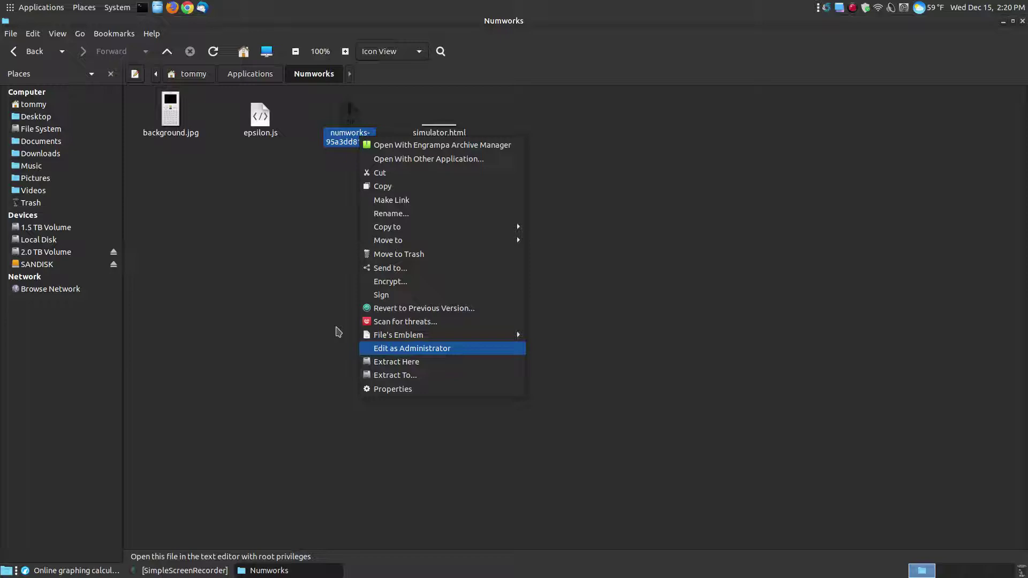
Step: Open numworks-95a3dd81.zip in Engrampa to view its three files, then close it
{"action": "left_click", "coordinate": [273, 306]}
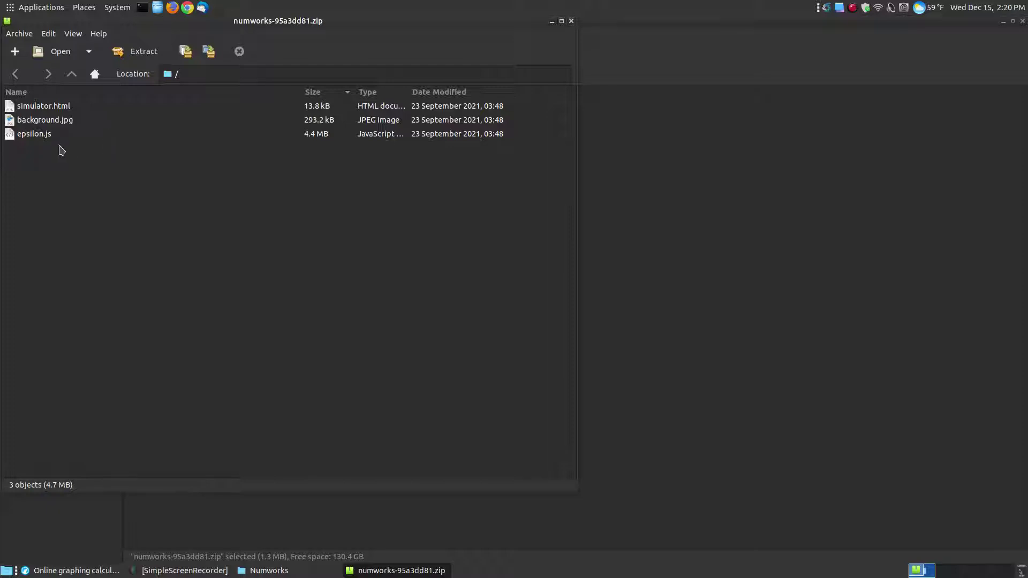
{"action": "left_click", "coordinate": [572, 22]}
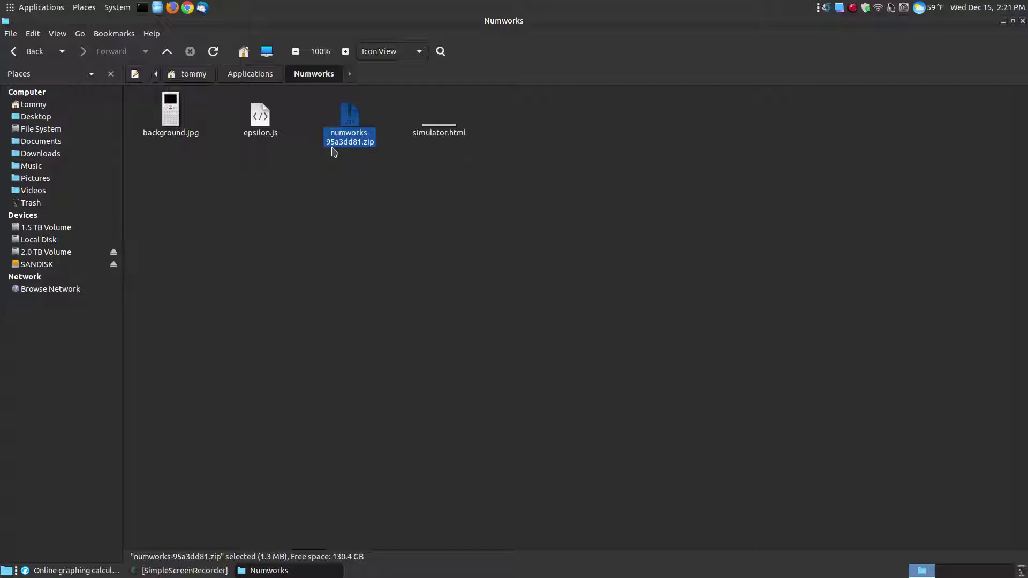
Step: Run simulator.html offline in Firefox and compute 6×5 = 30 in the Calculation app
{"action": "double_click", "coordinate": [438, 129]}
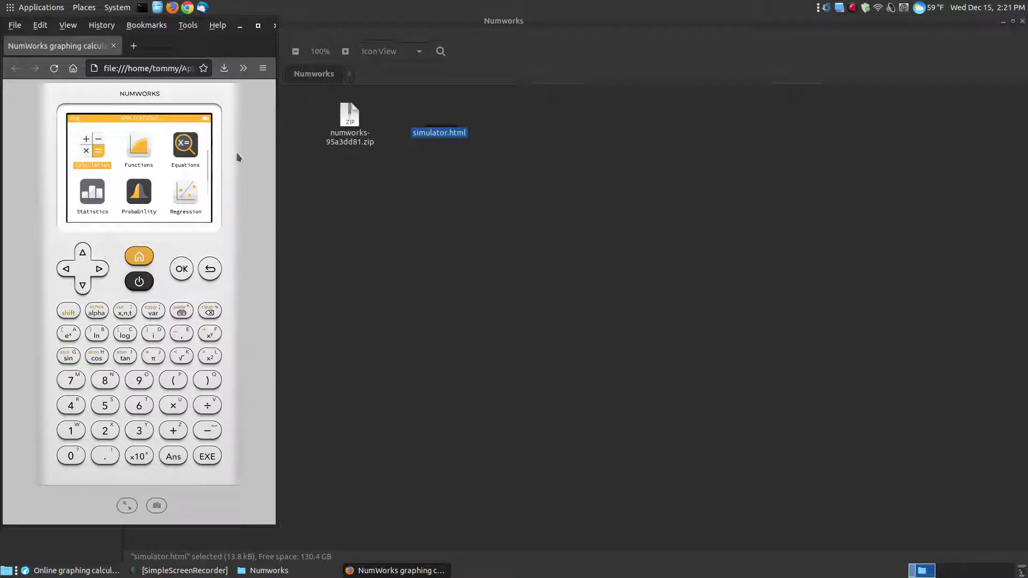
{"action": "left_click", "coordinate": [98, 268]}
{"action": "left_click", "coordinate": [98, 269]}
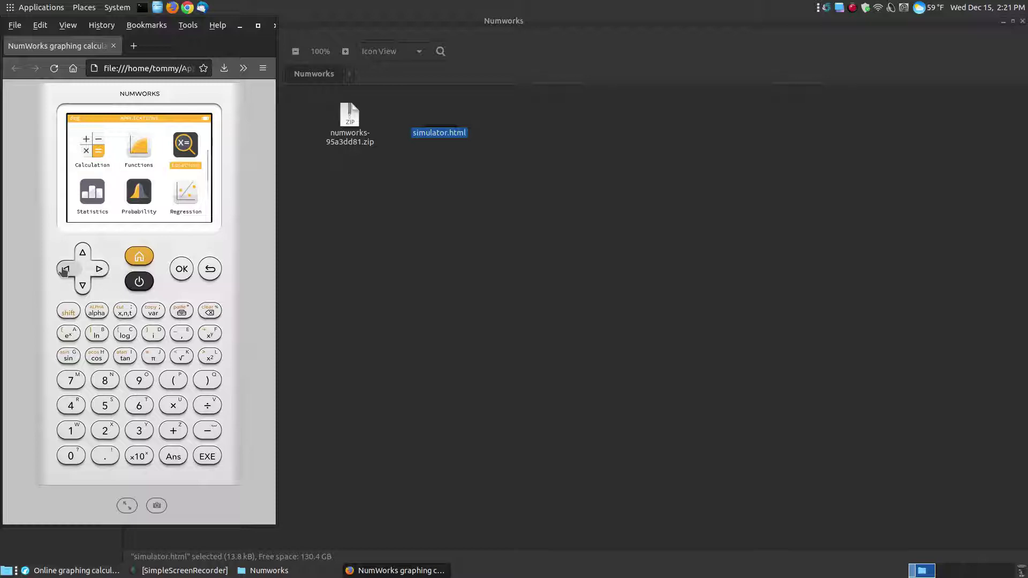
{"action": "left_click", "coordinate": [64, 270]}
{"action": "left_click", "coordinate": [64, 269]}
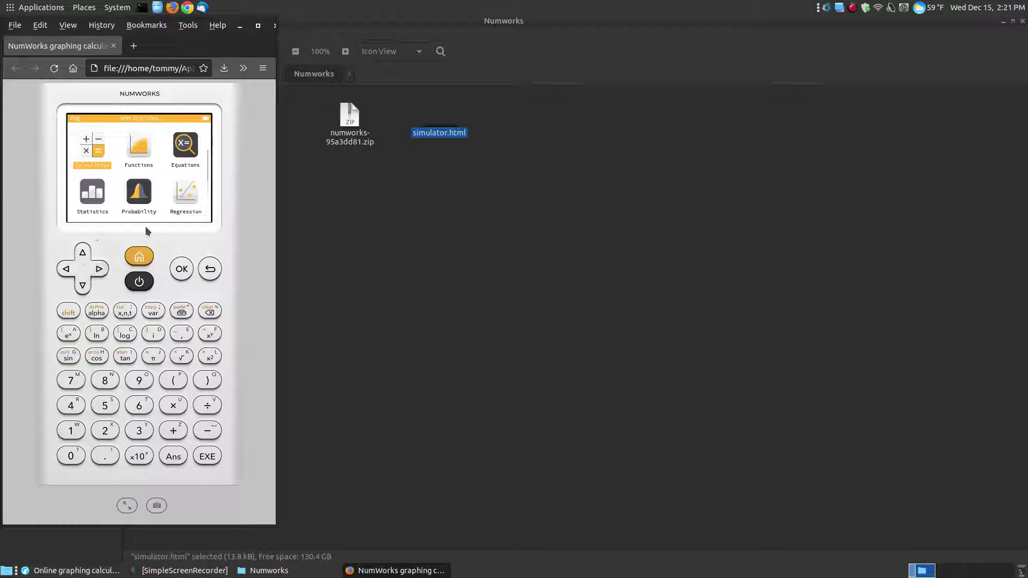
{"action": "left_click", "coordinate": [182, 269]}
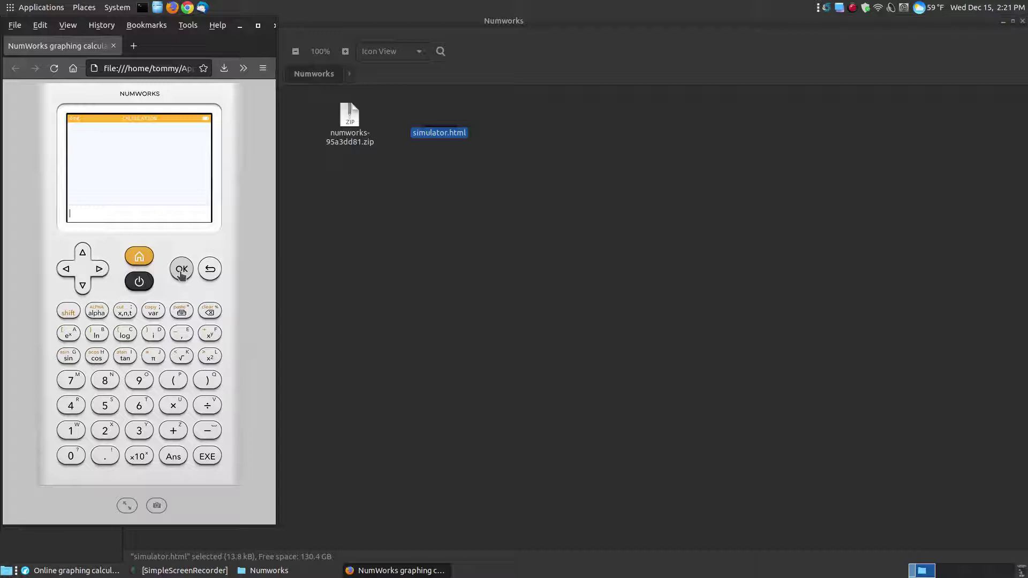
{"action": "left_click", "coordinate": [138, 405]}
{"action": "left_click", "coordinate": [173, 406]}
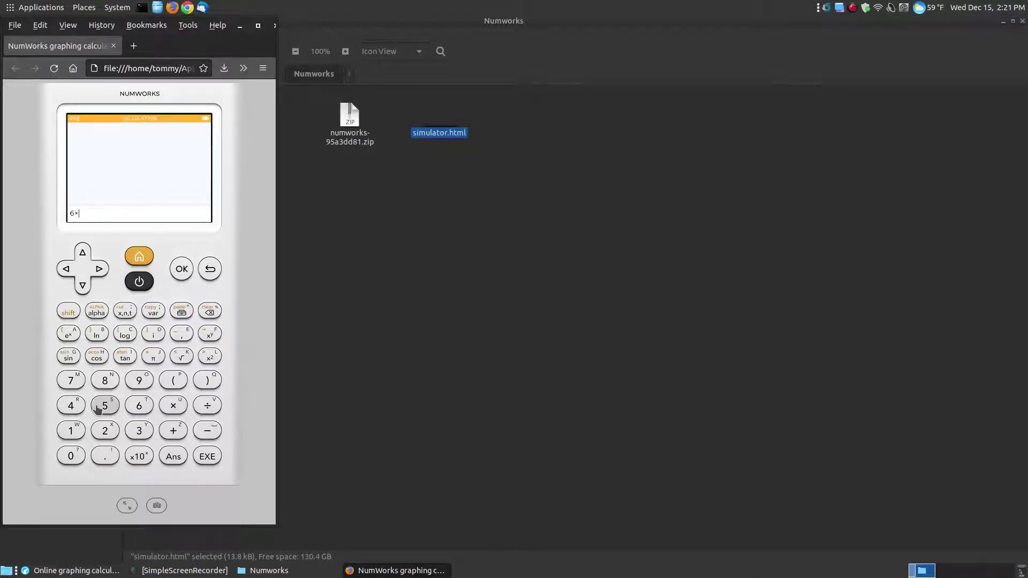
{"action": "left_click", "coordinate": [104, 405]}
{"action": "left_click", "coordinate": [207, 457]}
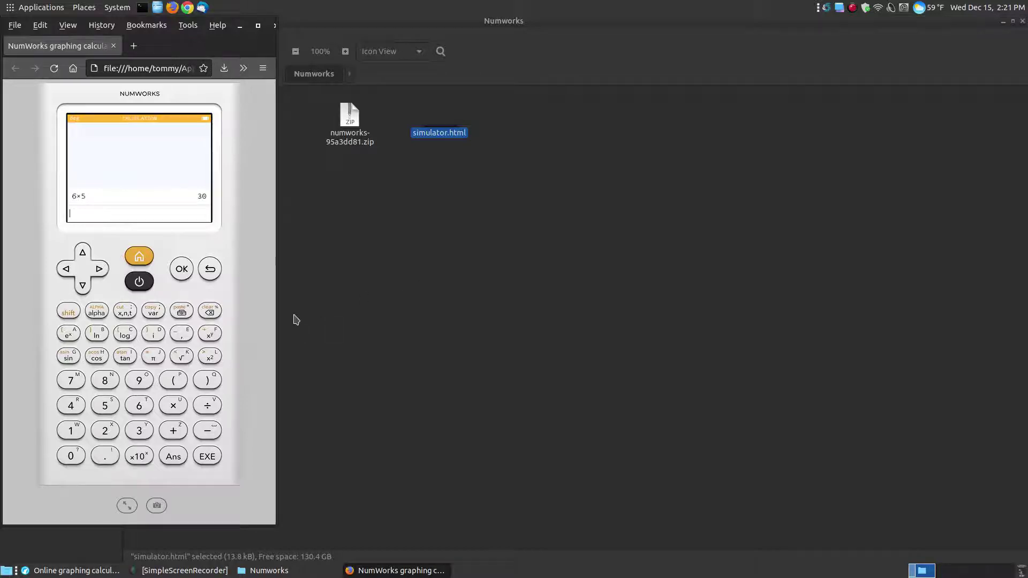
Step: Return the calculator to its home screen and quit Firefox via File > Quit
{"action": "left_click", "coordinate": [216, 267]}
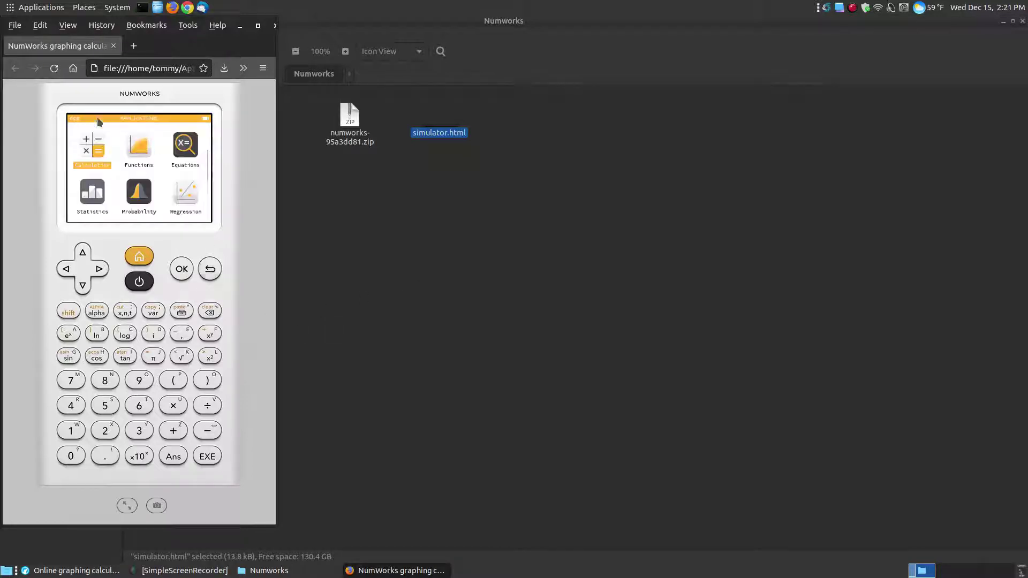
{"action": "left_click", "coordinate": [14, 25]}
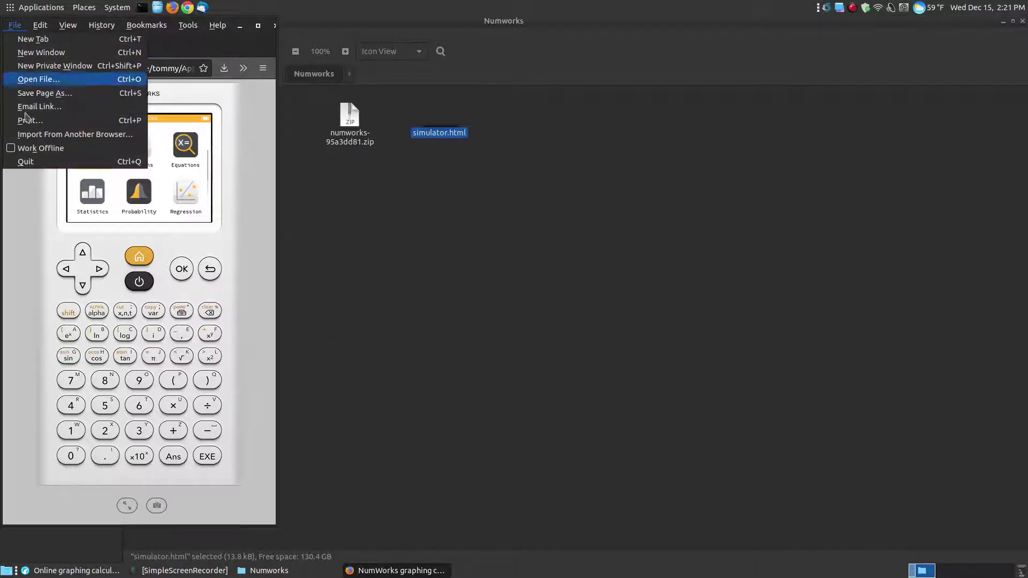
{"action": "left_click", "coordinate": [33, 164]}
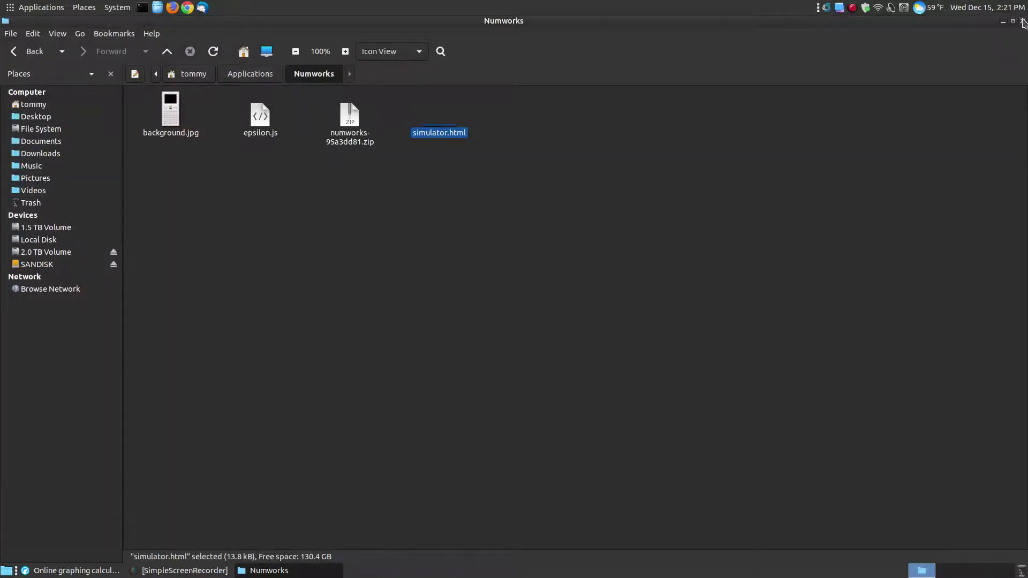
Step: Close the file manager and switch to the Learn Ubuntu MATE NumWorks tab
{"action": "left_click", "coordinate": [1023, 21]}
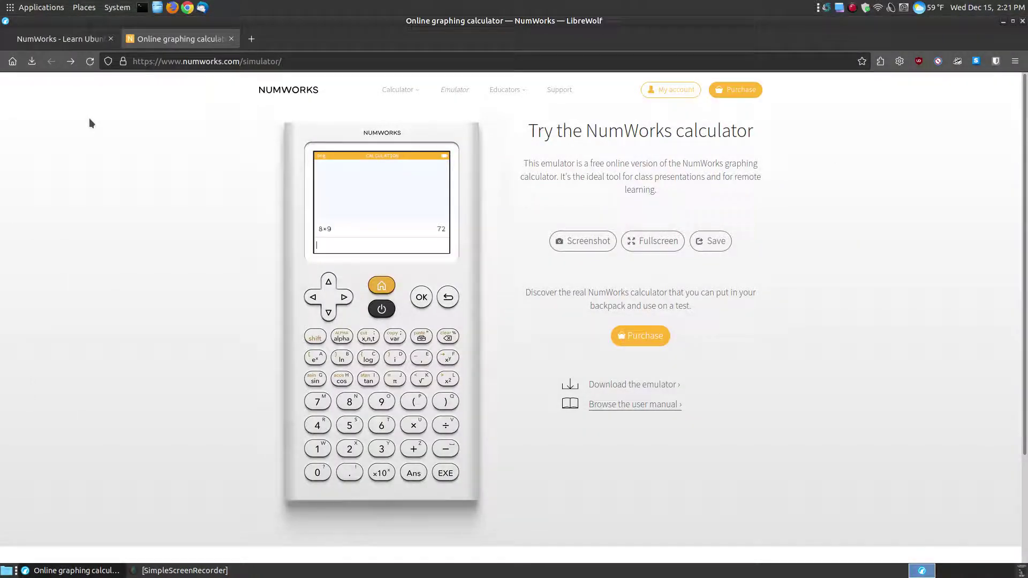
{"action": "left_click", "coordinate": [53, 41]}
{"action": "scroll", "coordinate": [755, 339], "scroll_direction": "down", "scroll_amount": 7}
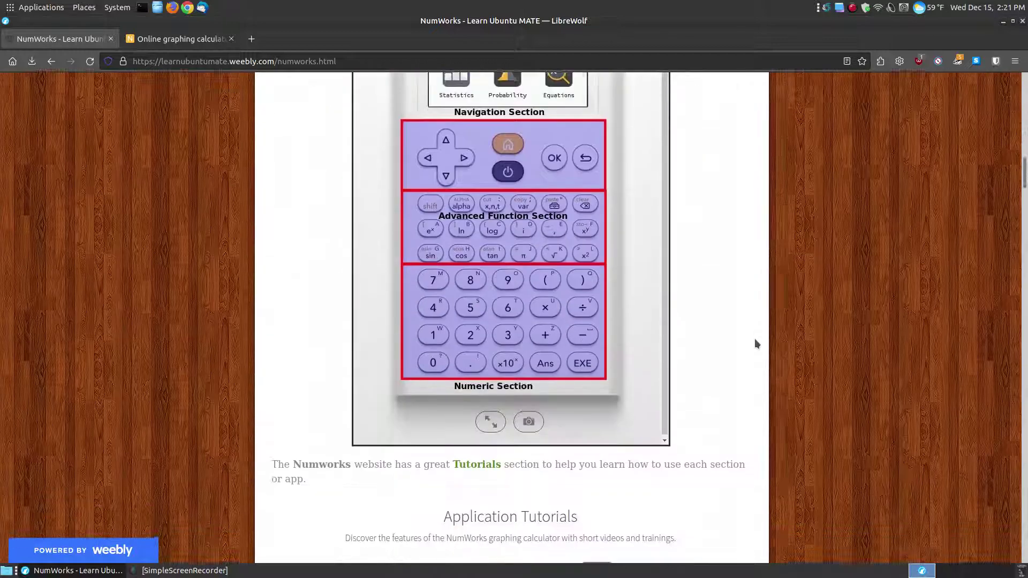
{"action": "scroll", "coordinate": [755, 337], "scroll_direction": "up", "scroll_amount": 3}
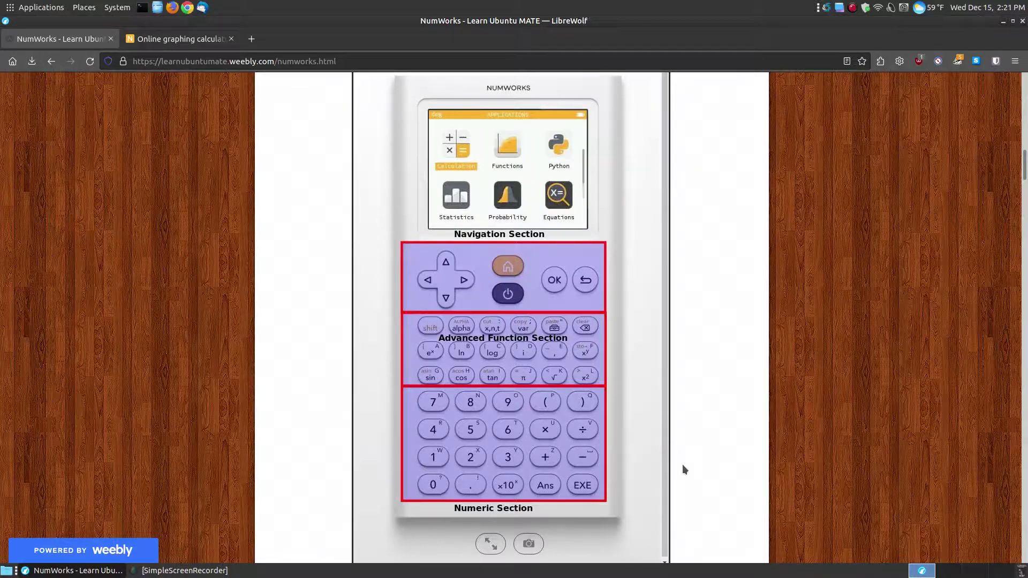
{"action": "scroll", "coordinate": [734, 401], "scroll_direction": "down", "scroll_amount": 8}
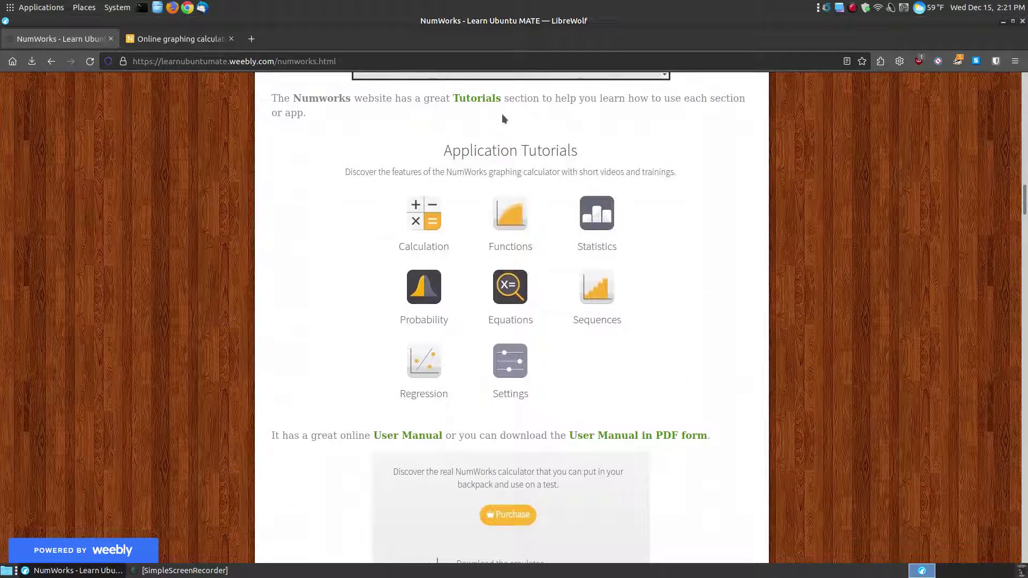
Step: Visit the NumWorks Tutorials, Calculation tutorial and Educators > Classroom Resources pages, then close that tab
{"action": "left_click", "coordinate": [485, 100]}
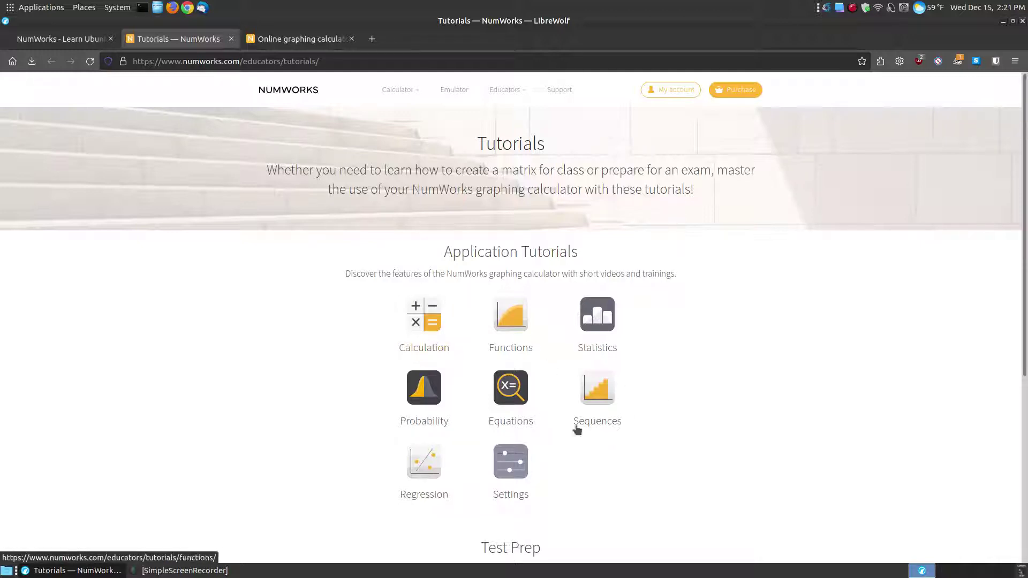
{"action": "left_click", "coordinate": [447, 349]}
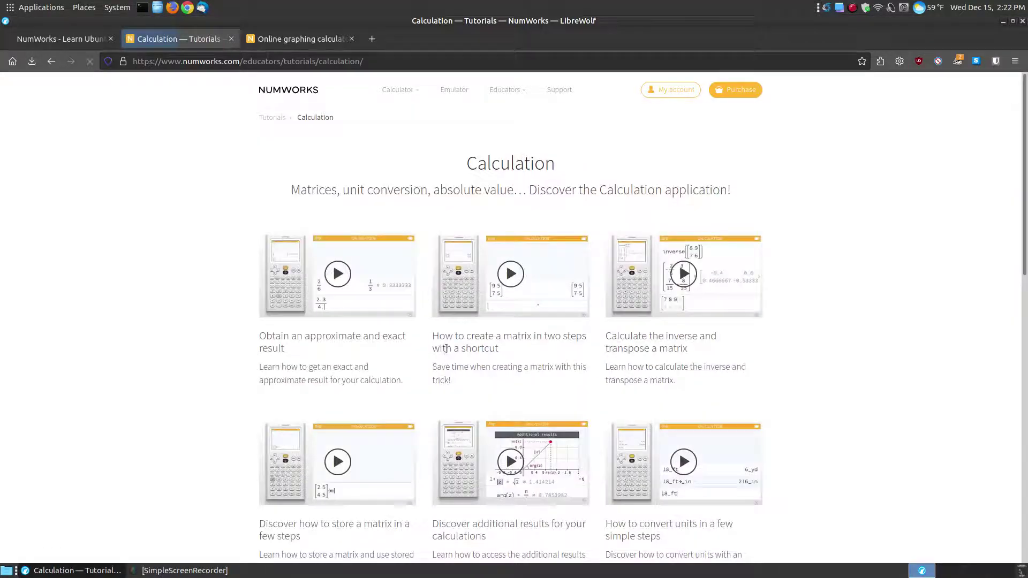
{"action": "left_click", "coordinate": [52, 62]}
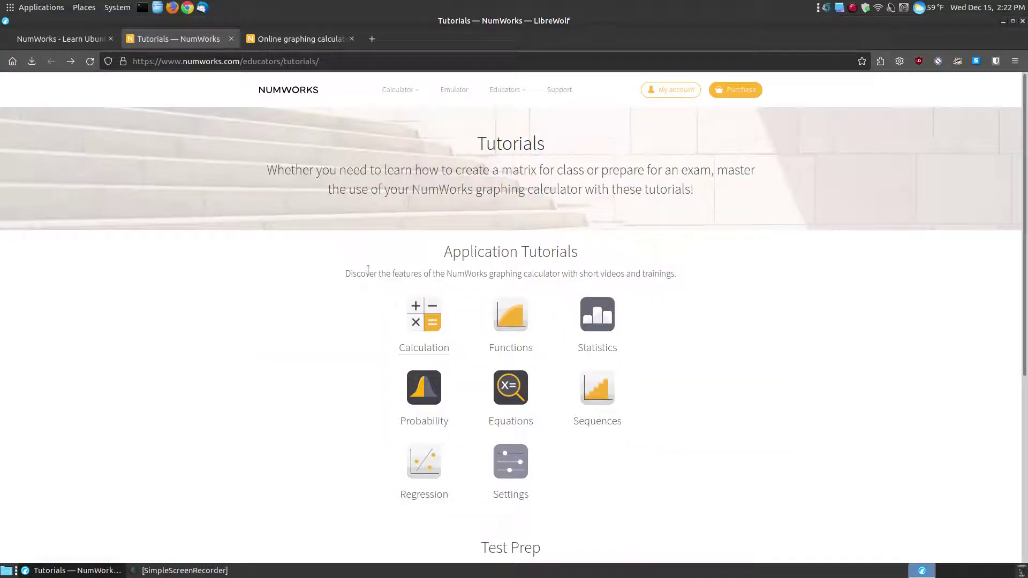
{"action": "mouse_move", "coordinate": [515, 97]}
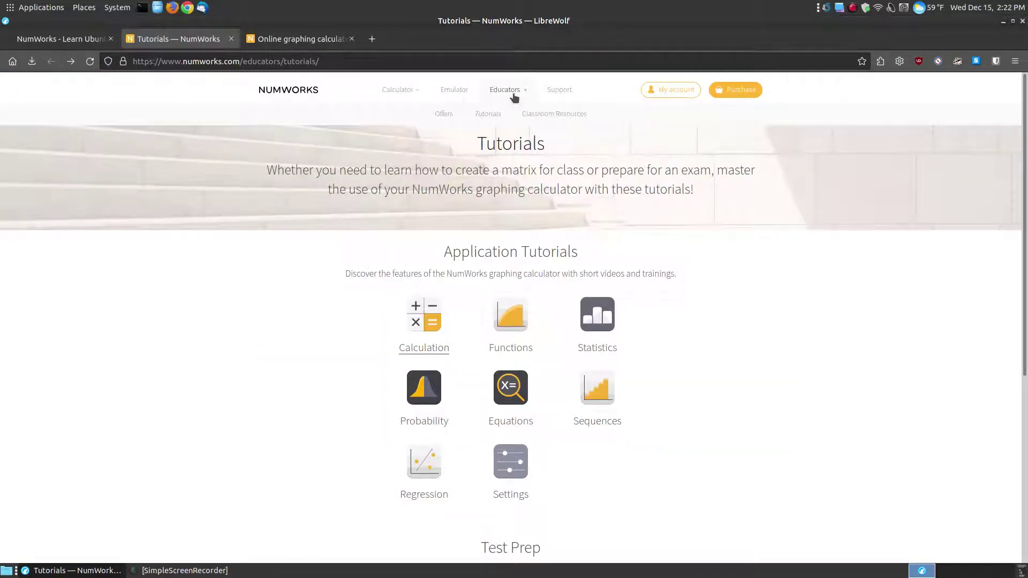
{"action": "left_click", "coordinate": [554, 115]}
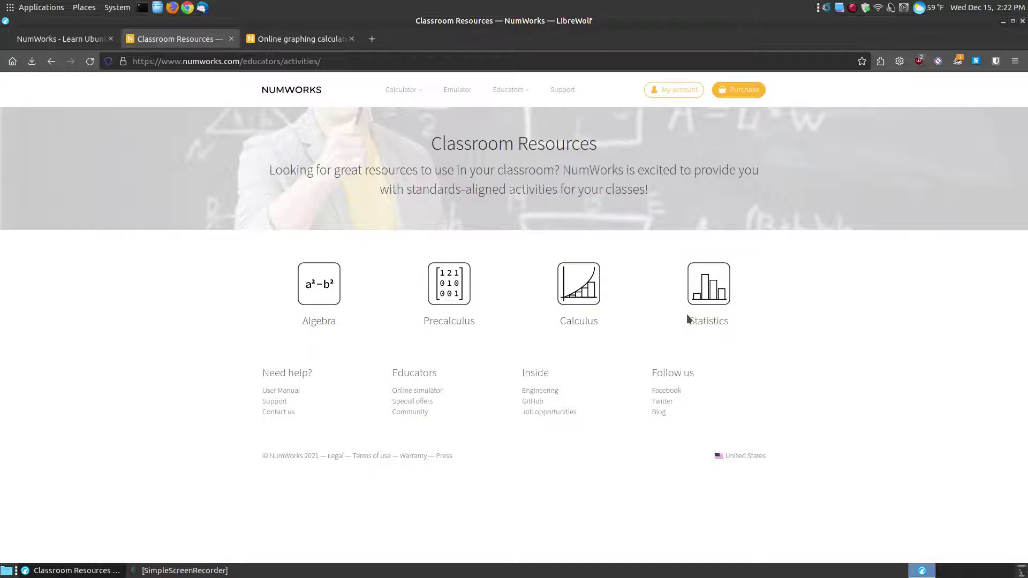
{"action": "left_click", "coordinate": [230, 39]}
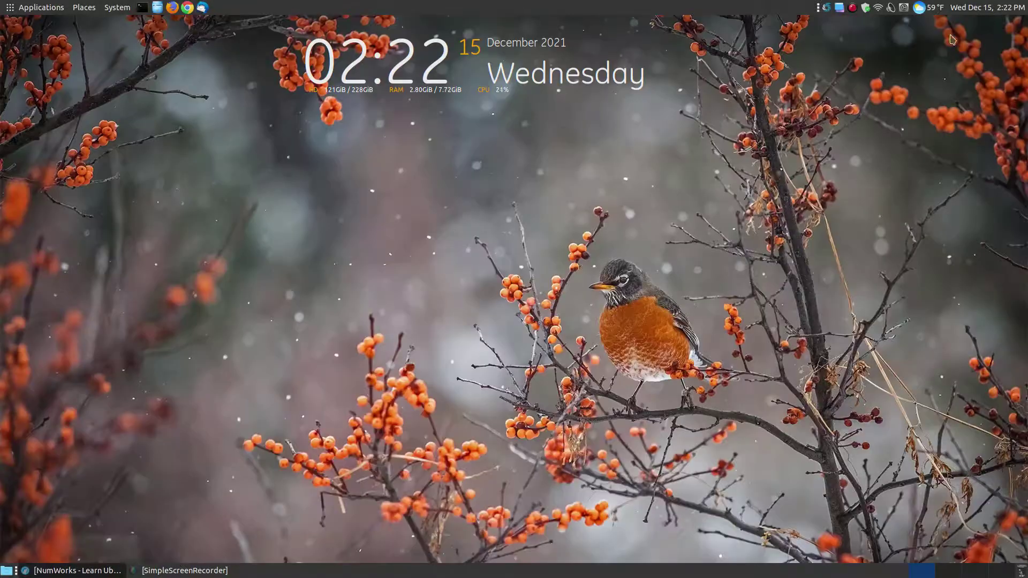
Step: Minimize LibreWolf and launch NumWorks from Applications > Education
{"action": "left_click", "coordinate": [1003, 21]}
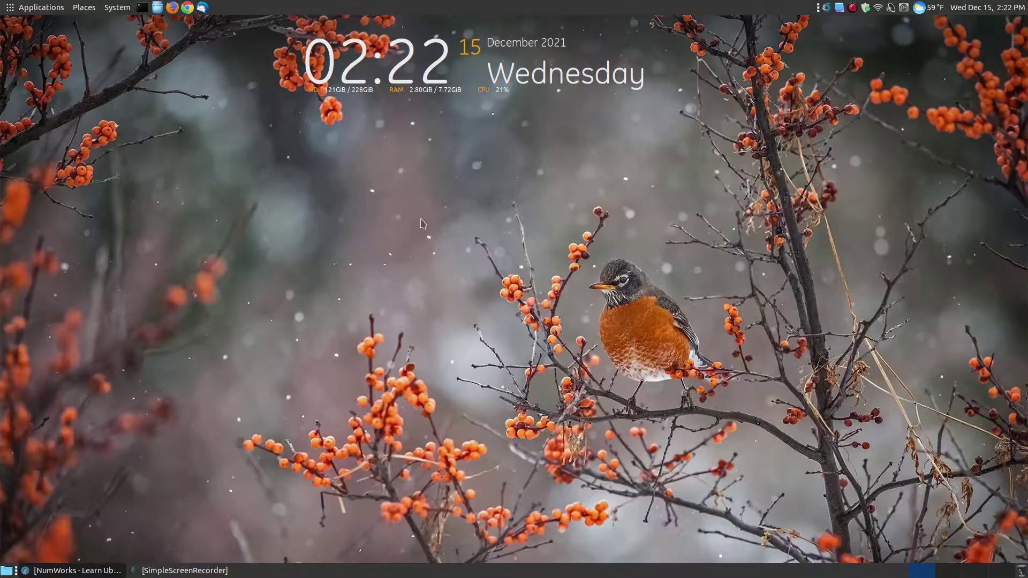
{"action": "left_click", "coordinate": [32, 7]}
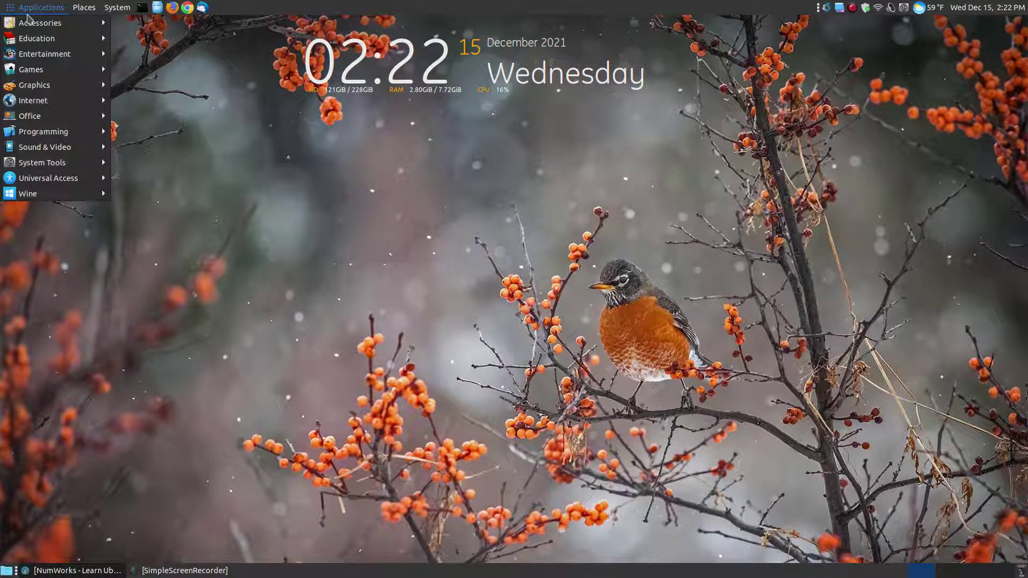
{"action": "mouse_move", "coordinate": [34, 39]}
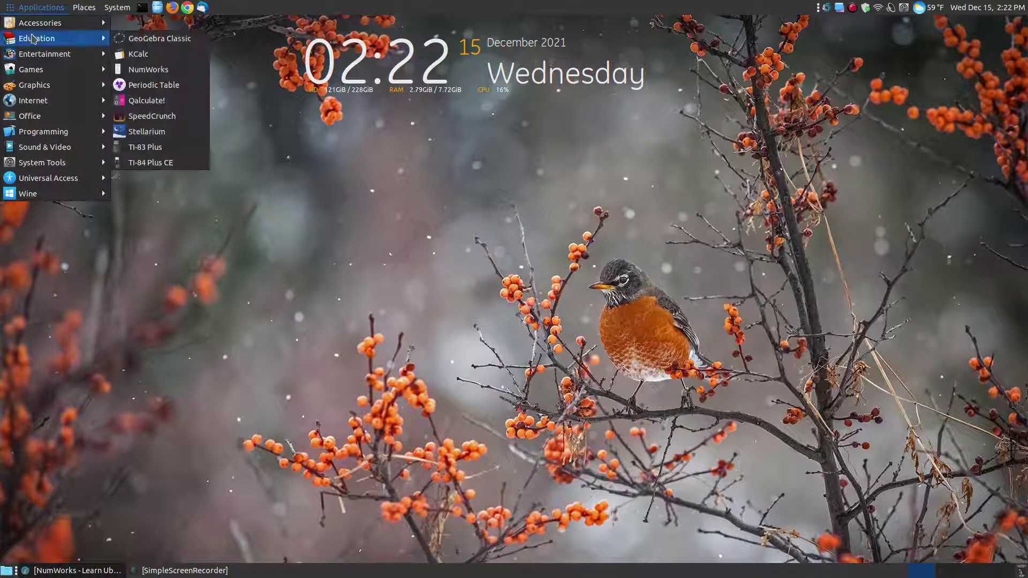
{"action": "left_click", "coordinate": [159, 70]}
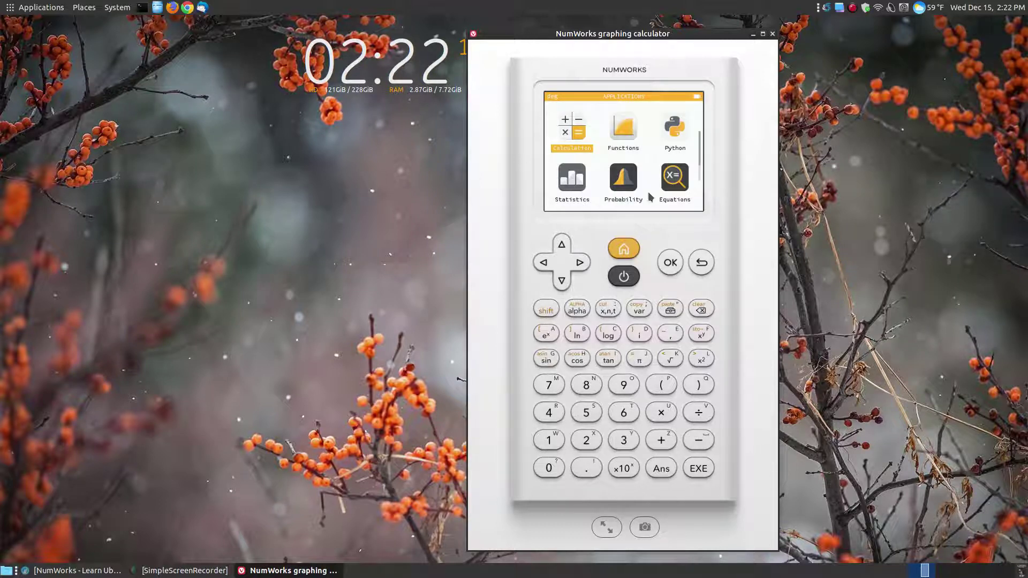
Step: Navigate the app grid to Calculation, open it, and compute 6×5 = 30
{"action": "left_click", "coordinate": [588, 262]}
{"action": "left_click", "coordinate": [588, 262]}
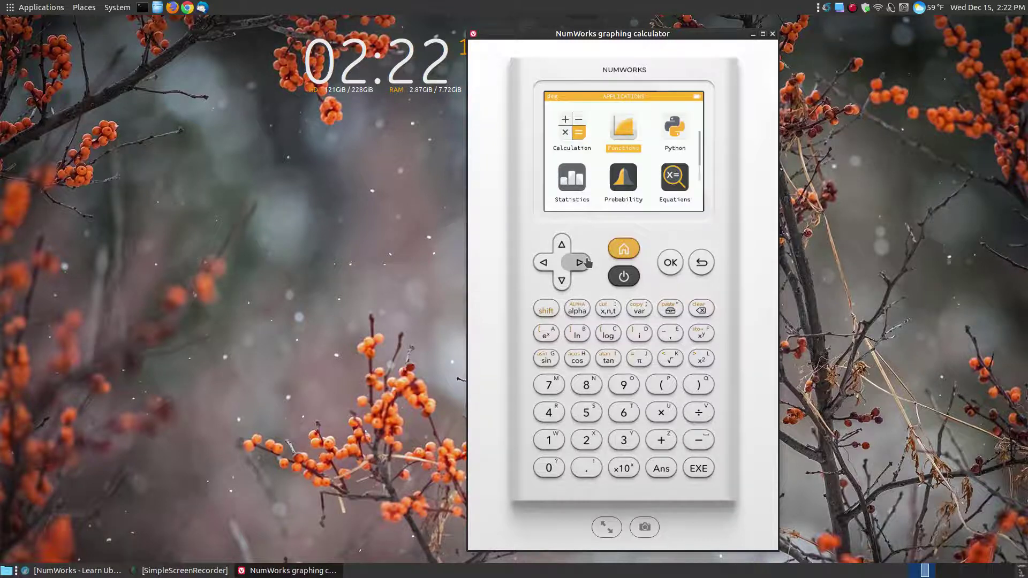
{"action": "left_click", "coordinate": [543, 263]}
{"action": "left_click", "coordinate": [561, 280]}
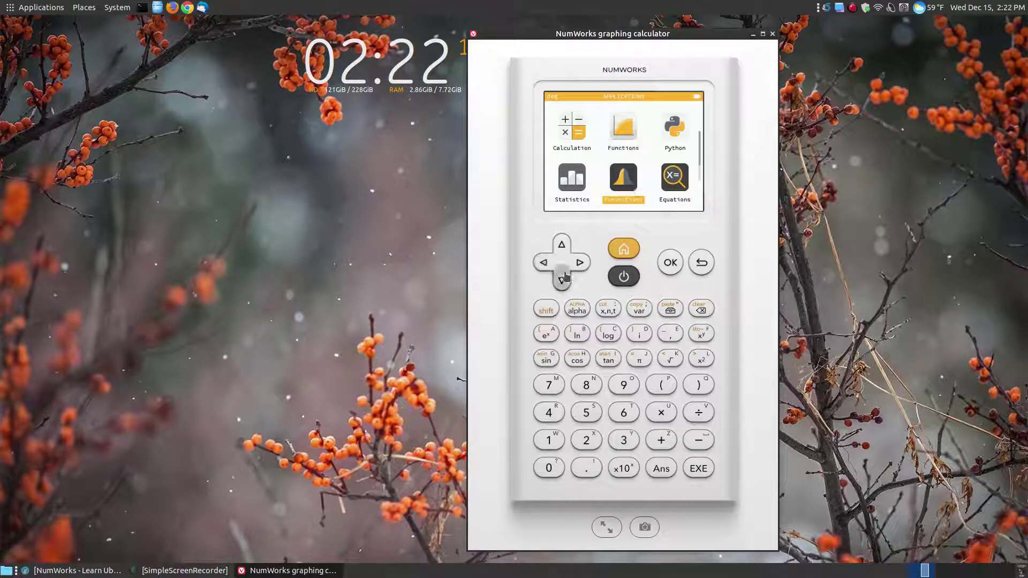
{"action": "left_click", "coordinate": [561, 248]}
{"action": "left_click", "coordinate": [544, 263]}
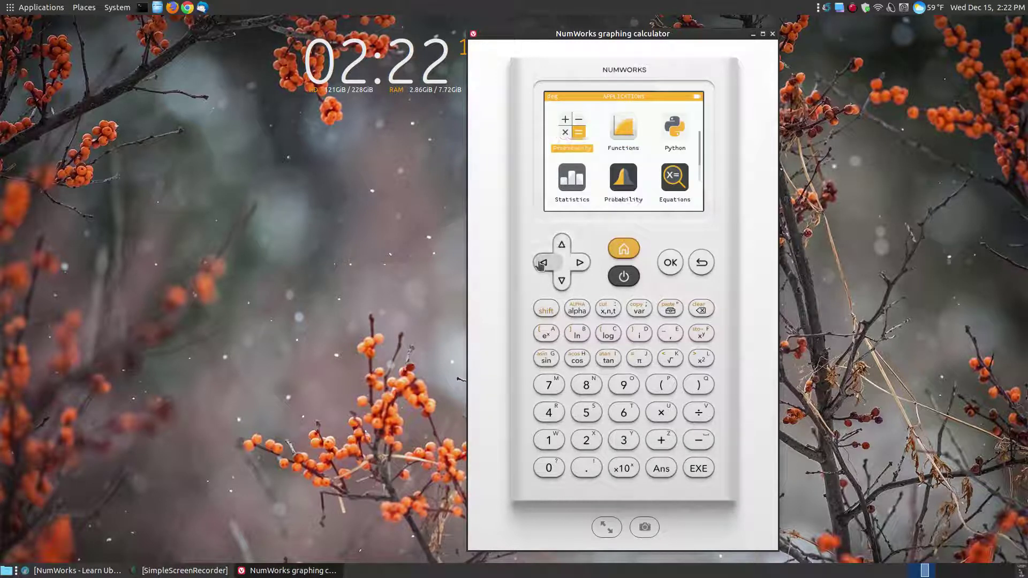
{"action": "left_click", "coordinate": [669, 263]}
{"action": "left_click", "coordinate": [635, 415]}
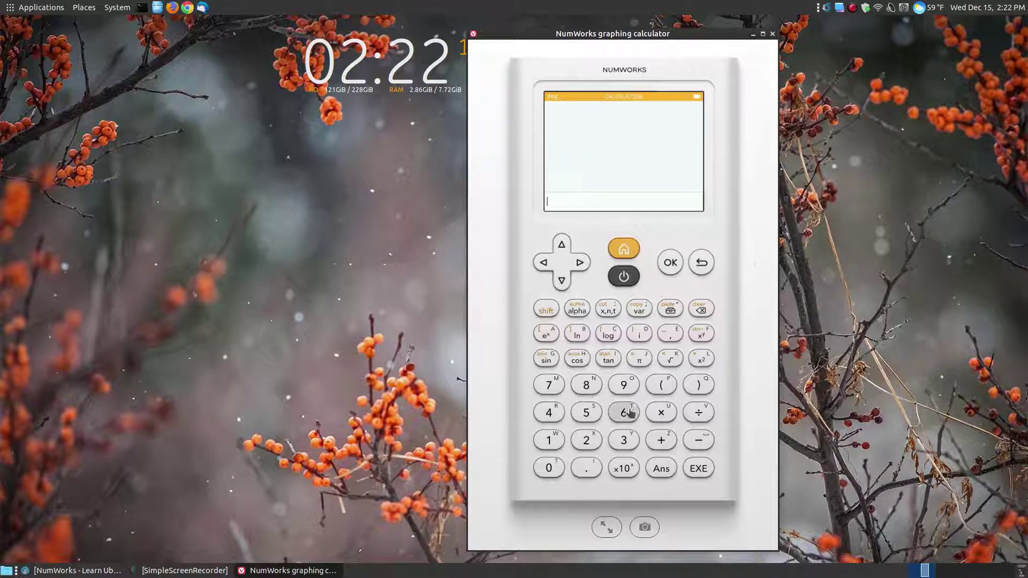
{"action": "left_click", "coordinate": [660, 413]}
{"action": "left_click", "coordinate": [586, 413]}
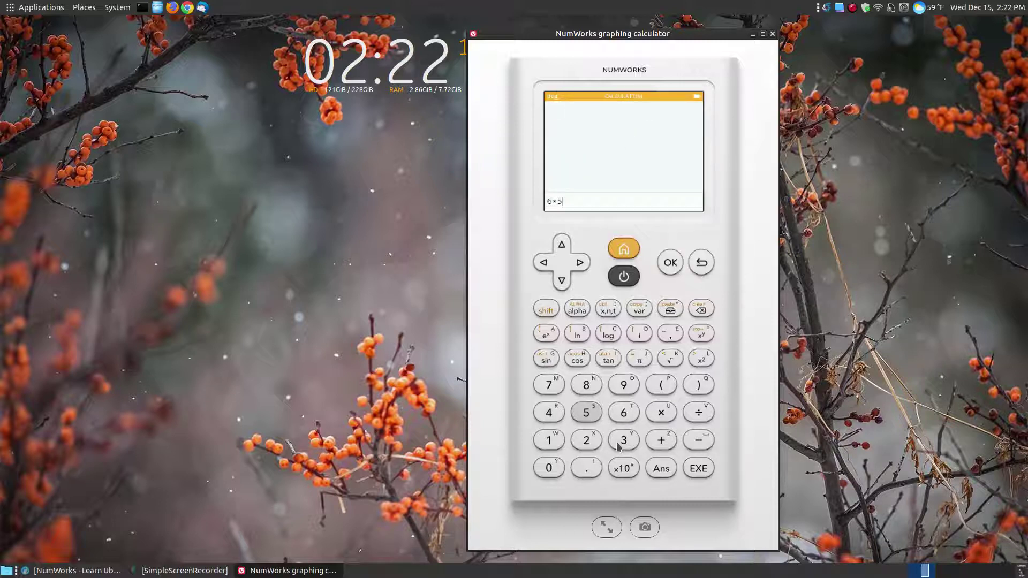
{"action": "left_click", "coordinate": [706, 475]}
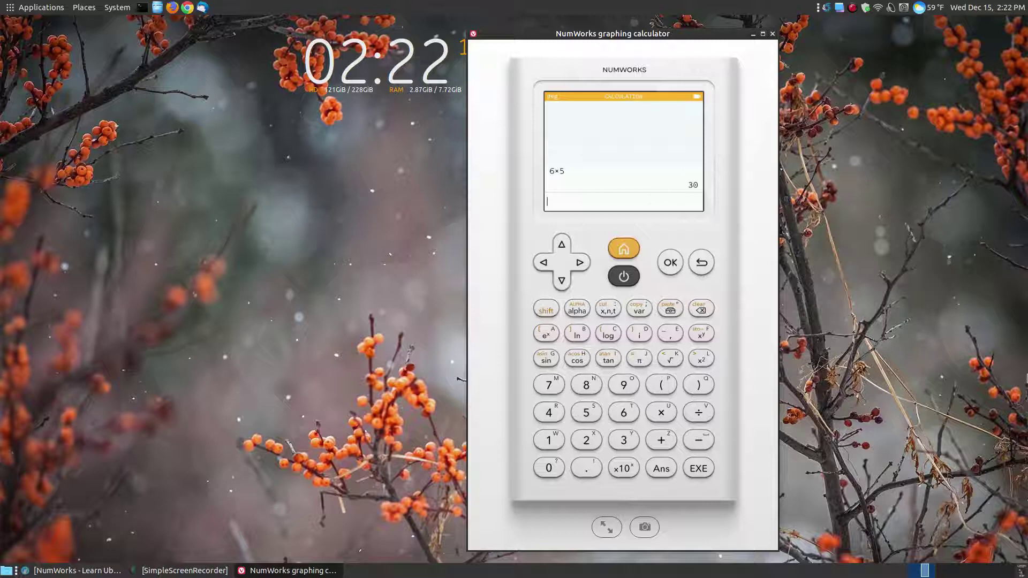
Step: Clear the calculation history and compute 6×9 = 54
{"action": "left_click", "coordinate": [562, 244]}
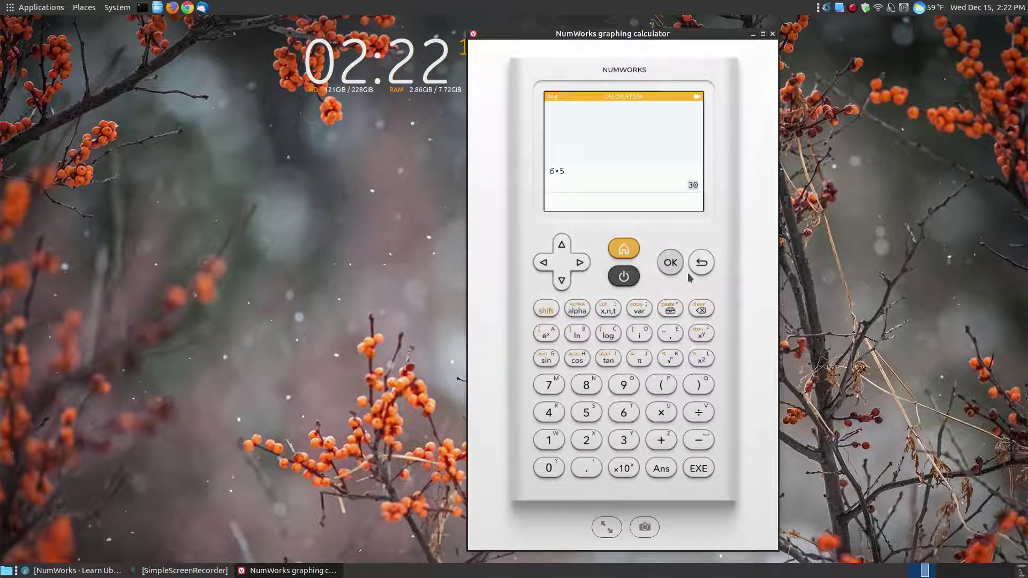
{"action": "left_click", "coordinate": [706, 311]}
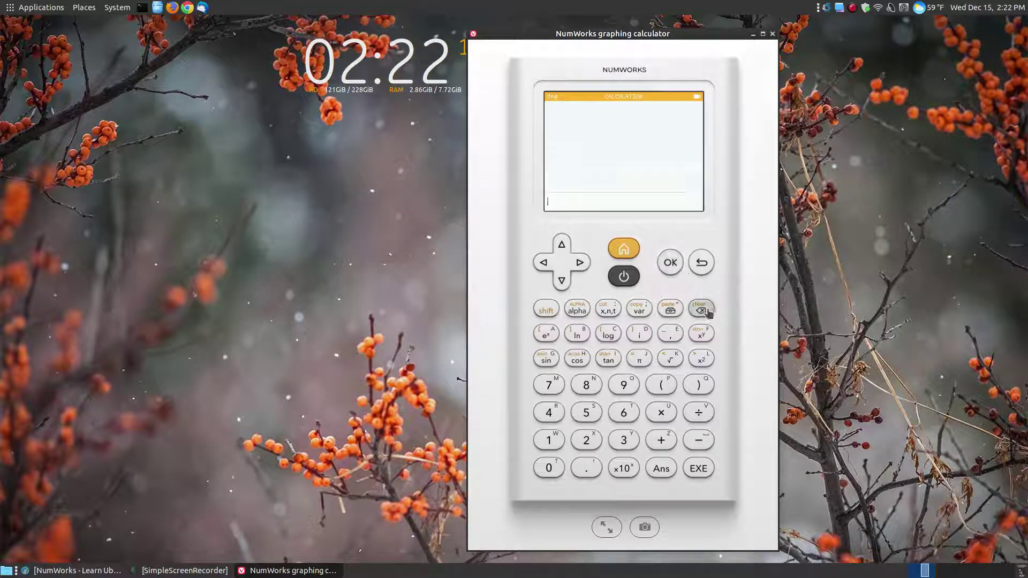
{"action": "left_click", "coordinate": [624, 413]}
{"action": "left_click", "coordinate": [657, 414]}
{"action": "left_click", "coordinate": [624, 386]}
{"action": "left_click", "coordinate": [698, 470]}
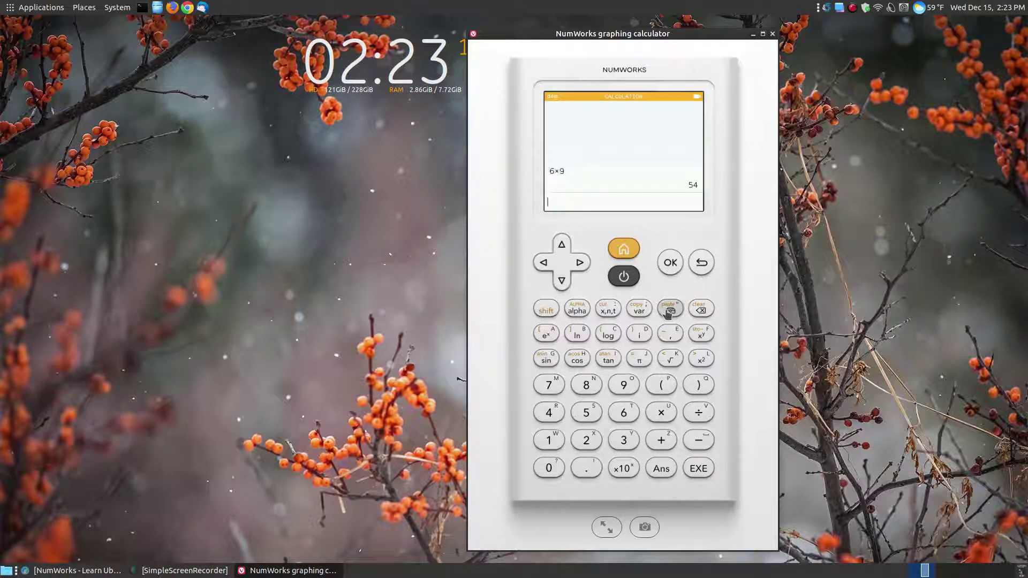
{"action": "left_click", "coordinate": [546, 309]}
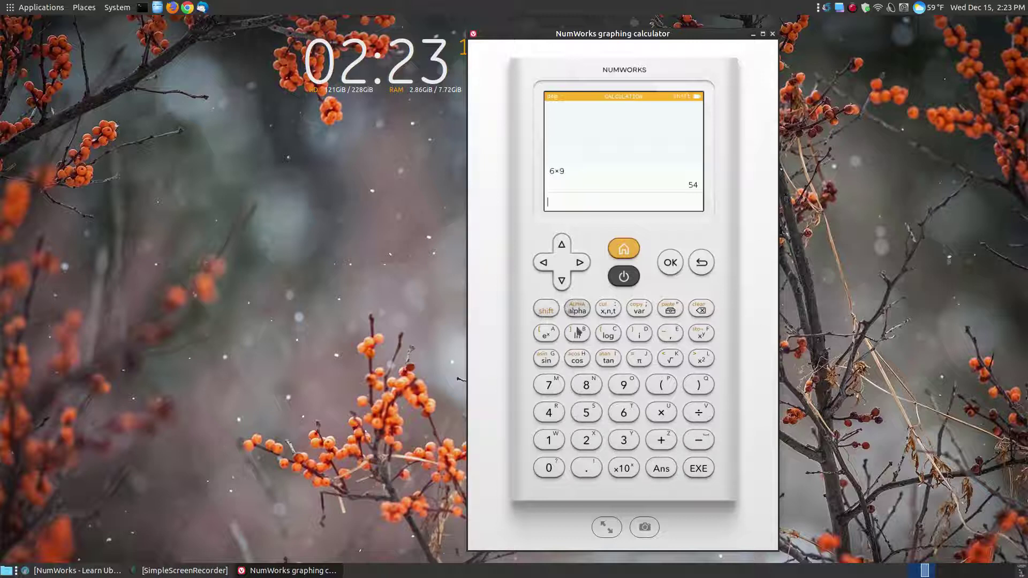
{"action": "left_click", "coordinate": [549, 385]}
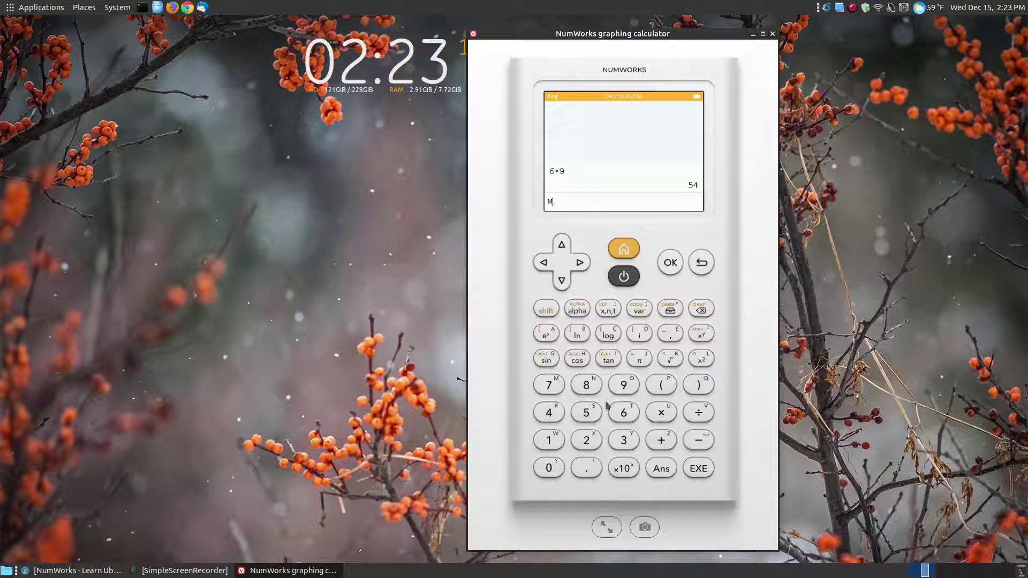
{"action": "left_click", "coordinate": [576, 310]}
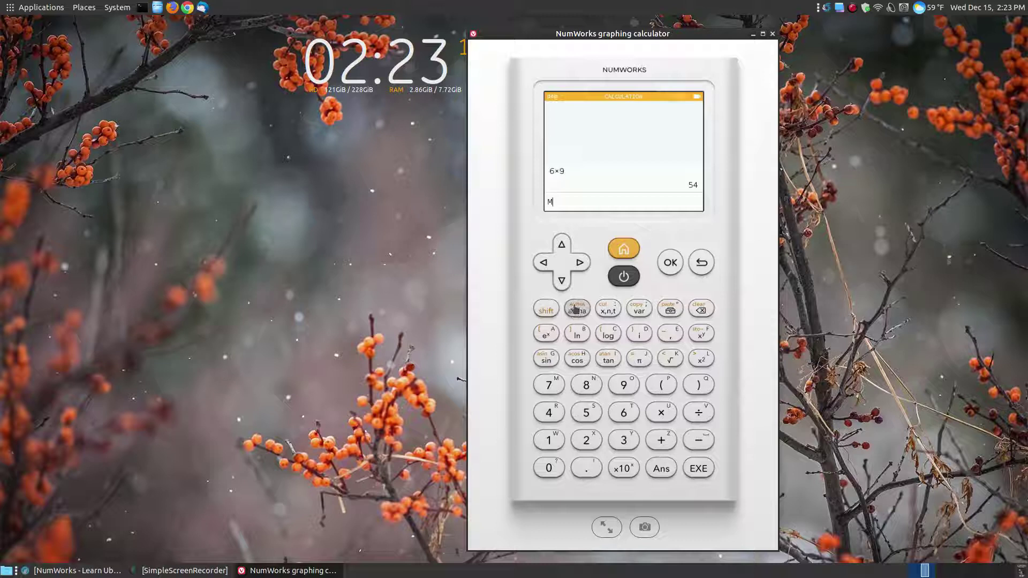
{"action": "left_click", "coordinate": [550, 387]}
{"action": "left_click", "coordinate": [556, 388]}
{"action": "left_click", "coordinate": [586, 385]}
{"action": "left_click", "coordinate": [624, 385]}
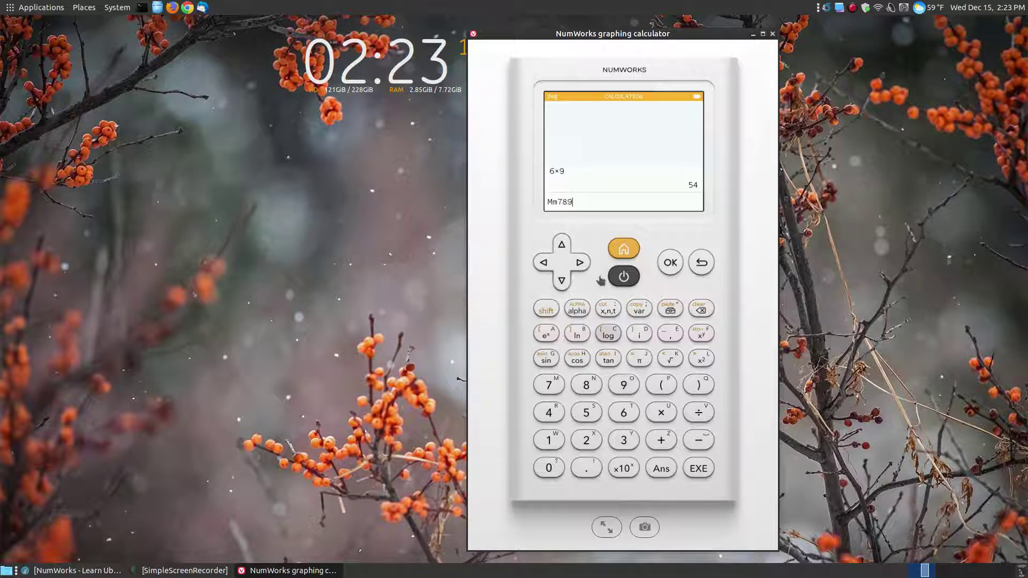
{"action": "left_click", "coordinate": [702, 310]}
{"action": "left_click", "coordinate": [702, 310]}
{"action": "left_click", "coordinate": [701, 310]}
{"action": "left_click", "coordinate": [701, 309]}
{"action": "left_click", "coordinate": [702, 310]}
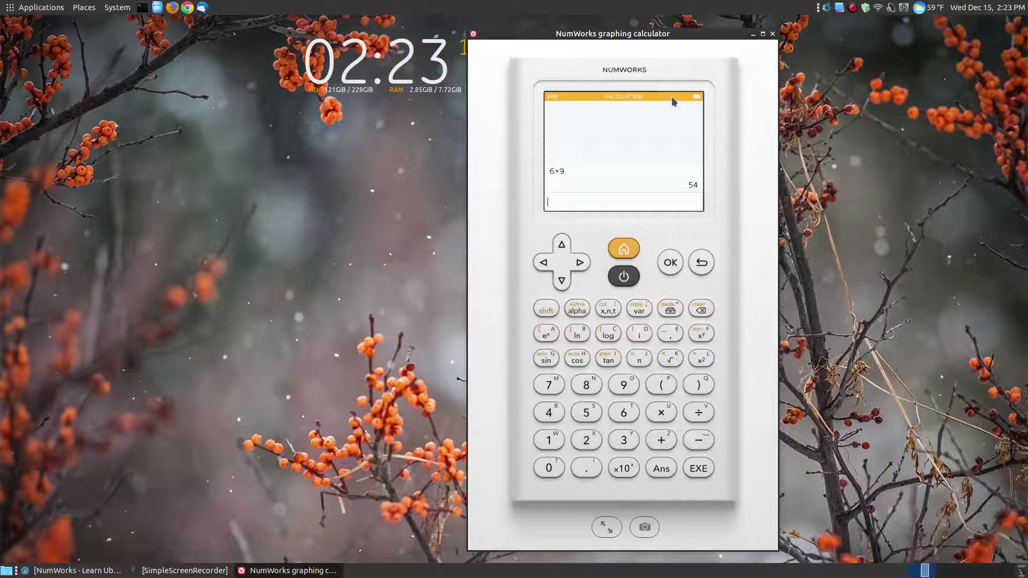
{"action": "left_click", "coordinate": [578, 313]}
{"action": "left_click", "coordinate": [578, 312]}
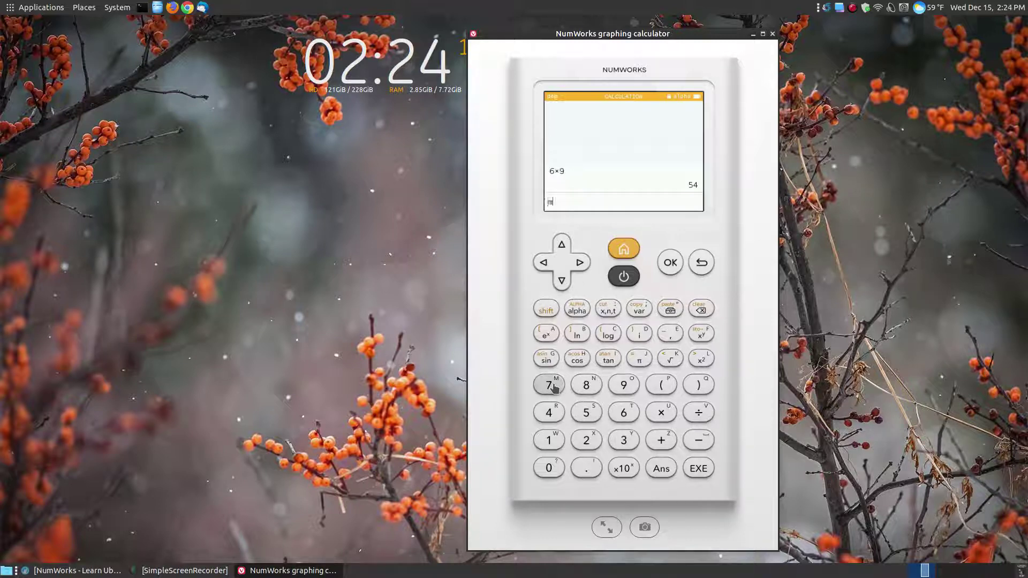
{"action": "left_click", "coordinate": [586, 385]}
{"action": "left_click", "coordinate": [623, 384]}
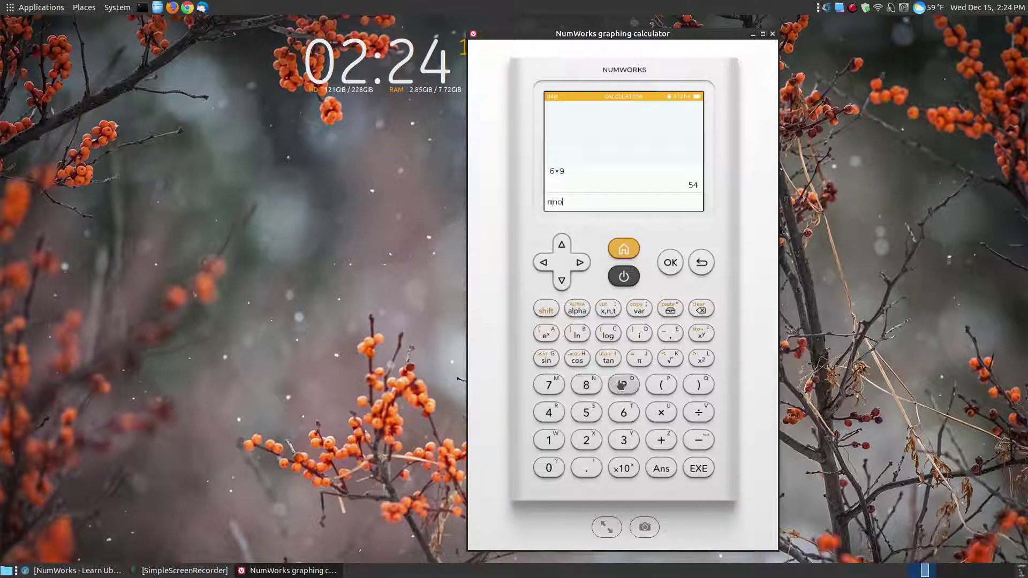
{"action": "left_click", "coordinate": [578, 334]}
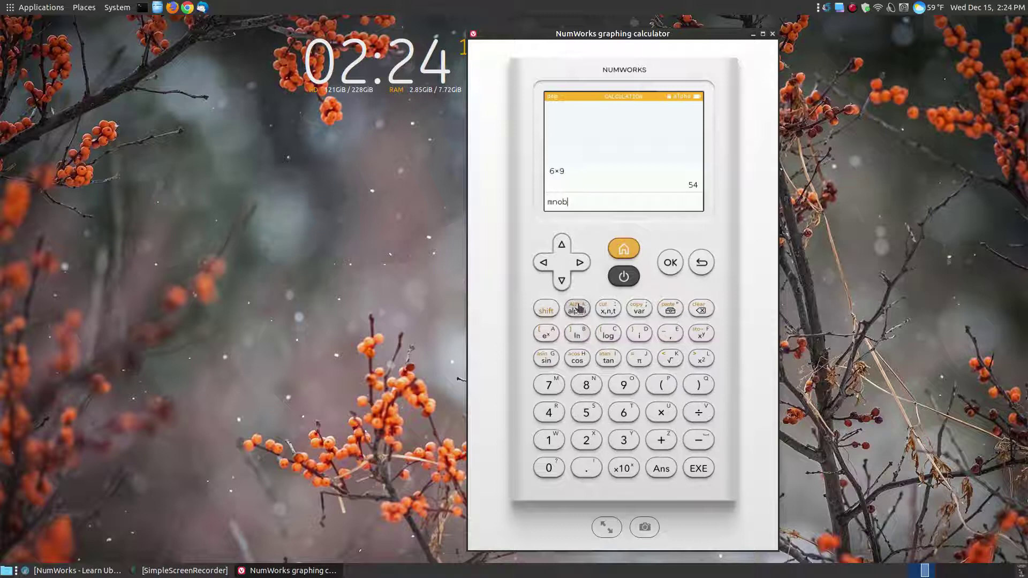
{"action": "left_click", "coordinate": [577, 311]}
{"action": "left_click", "coordinate": [701, 310]}
{"action": "left_click", "coordinate": [701, 311]}
{"action": "left_click", "coordinate": [701, 310]}
{"action": "left_click", "coordinate": [701, 311]}
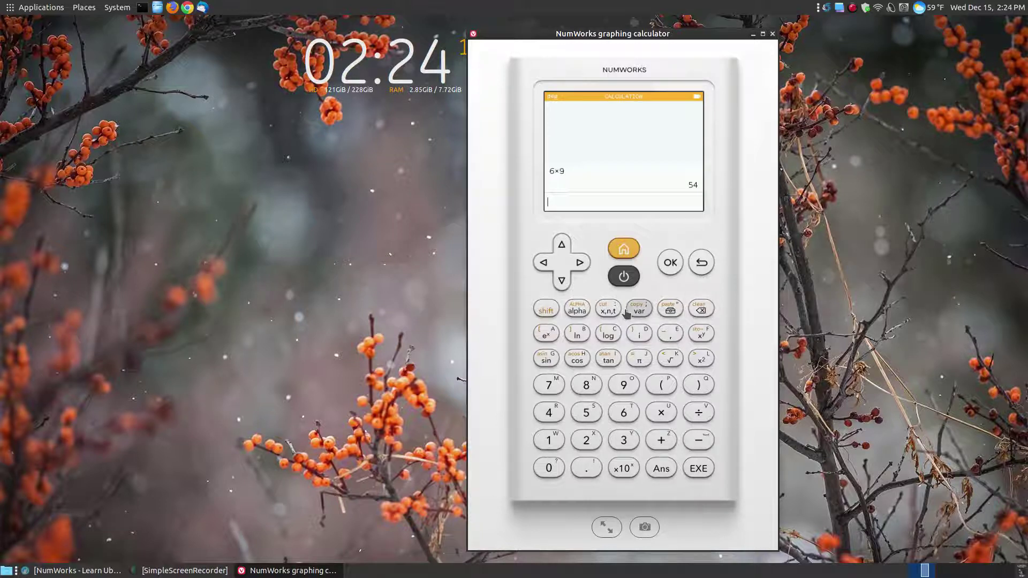
{"action": "left_click", "coordinate": [581, 310]}
{"action": "left_click", "coordinate": [577, 309]}
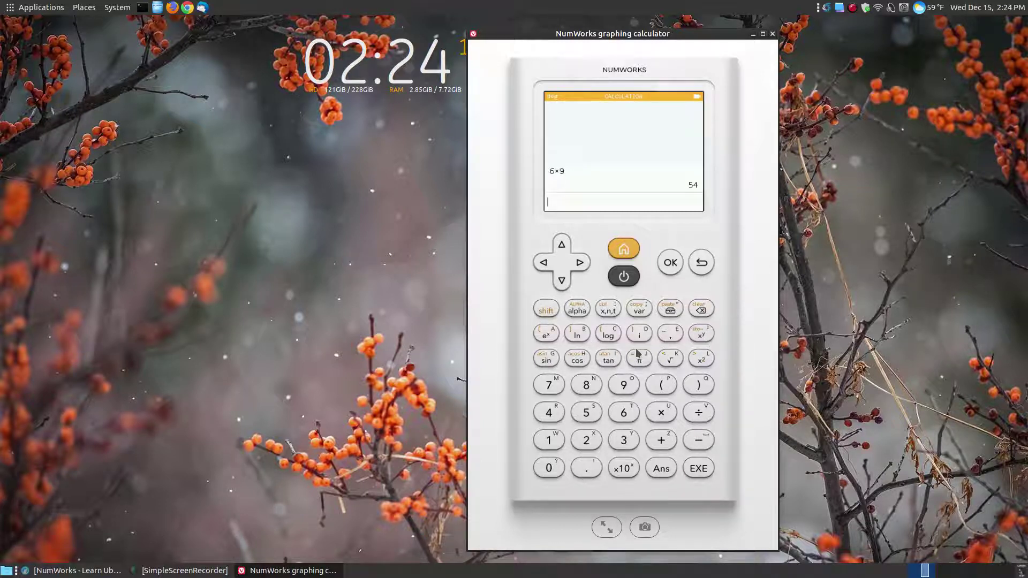
Step: Browse the Toolbox's Probability > Normal distribution functions, then move back up to the Calculation category
{"action": "left_click", "coordinate": [671, 310]}
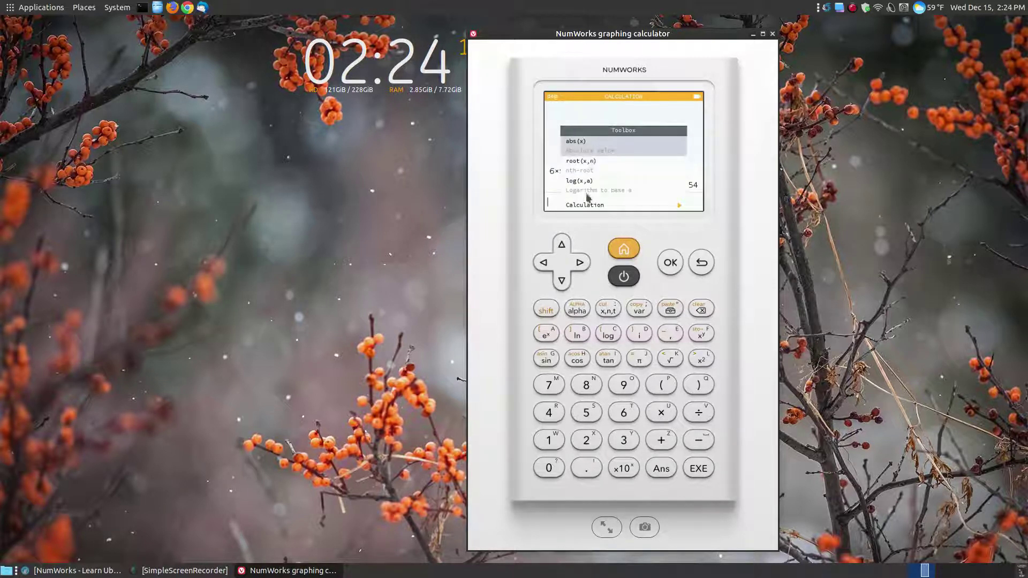
{"action": "left_click", "coordinate": [561, 286]}
{"action": "left_click", "coordinate": [560, 287]}
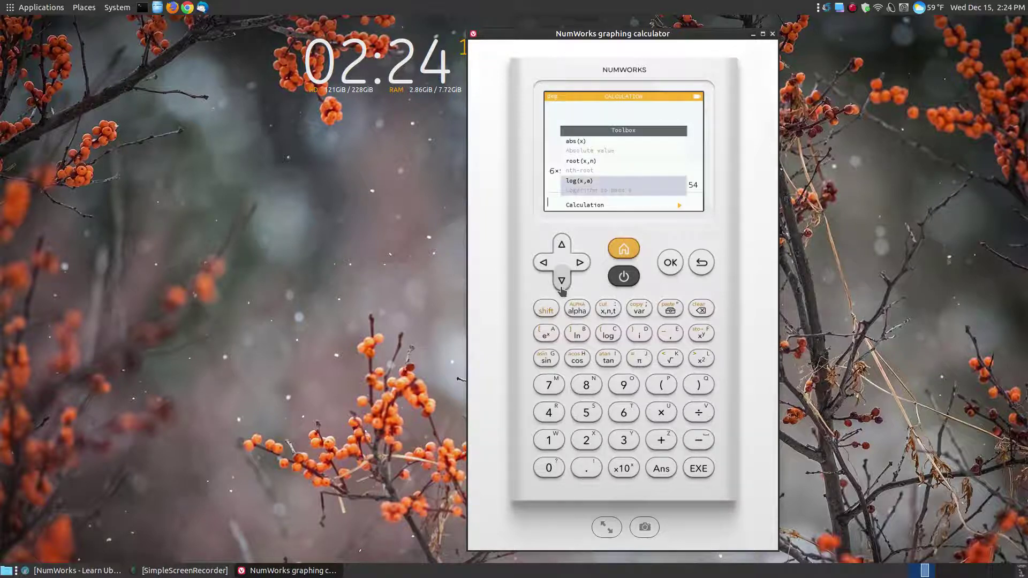
{"action": "left_click", "coordinate": [561, 286]}
{"action": "left_click", "coordinate": [561, 287]}
{"action": "left_click", "coordinate": [579, 263]}
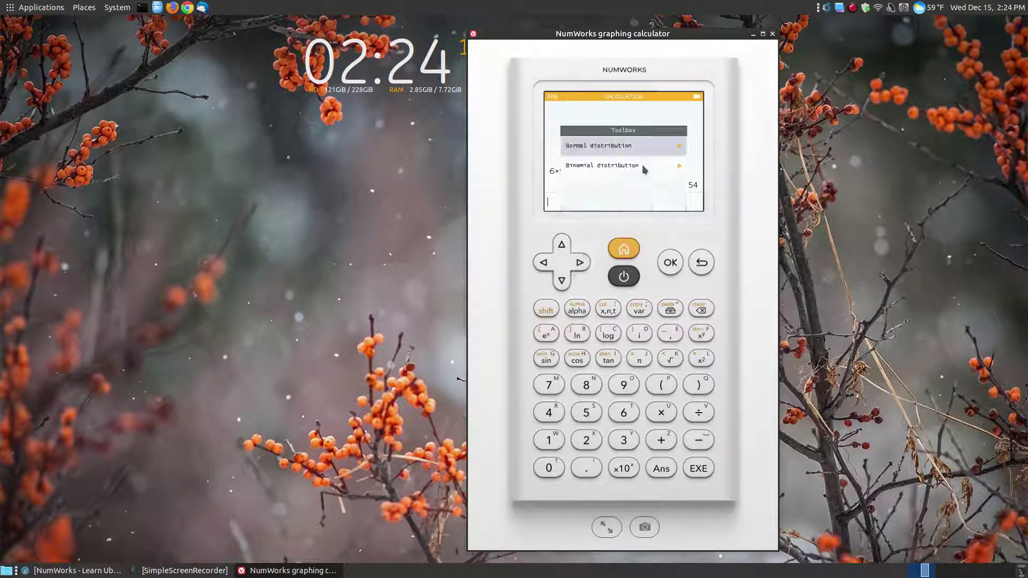
{"action": "left_click", "coordinate": [579, 262]}
{"action": "left_click", "coordinate": [543, 263]}
{"action": "left_click", "coordinate": [543, 263]}
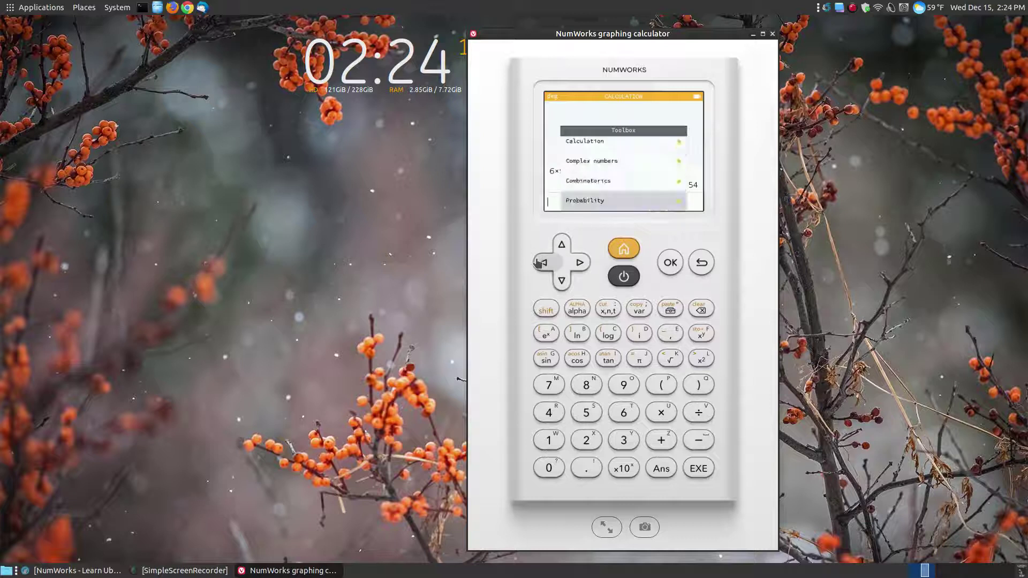
{"action": "left_click", "coordinate": [562, 247]}
{"action": "left_click", "coordinate": [562, 247]}
{"action": "left_click", "coordinate": [563, 248]}
Step: Insert abs() from the Calculation functions and evaluate the absolute value of −8, giving 8
{"action": "key", "text": "Return"}
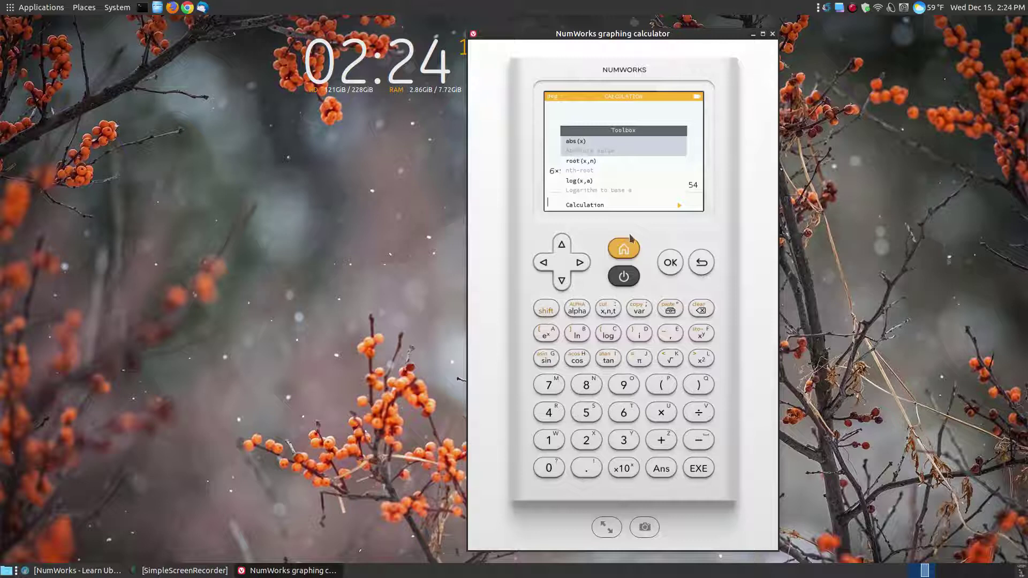
{"action": "left_click", "coordinate": [669, 262]}
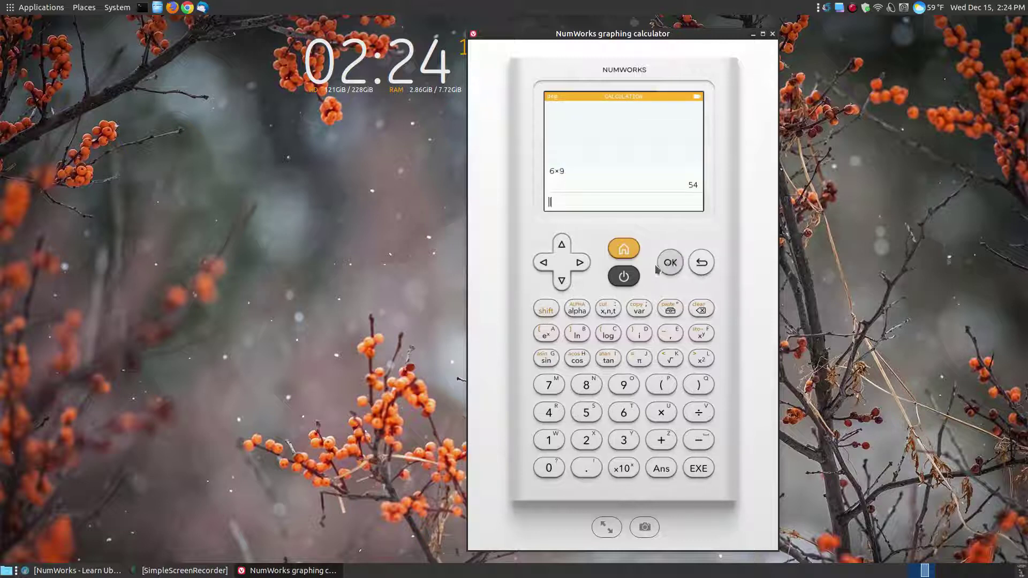
{"action": "left_click", "coordinate": [712, 448]}
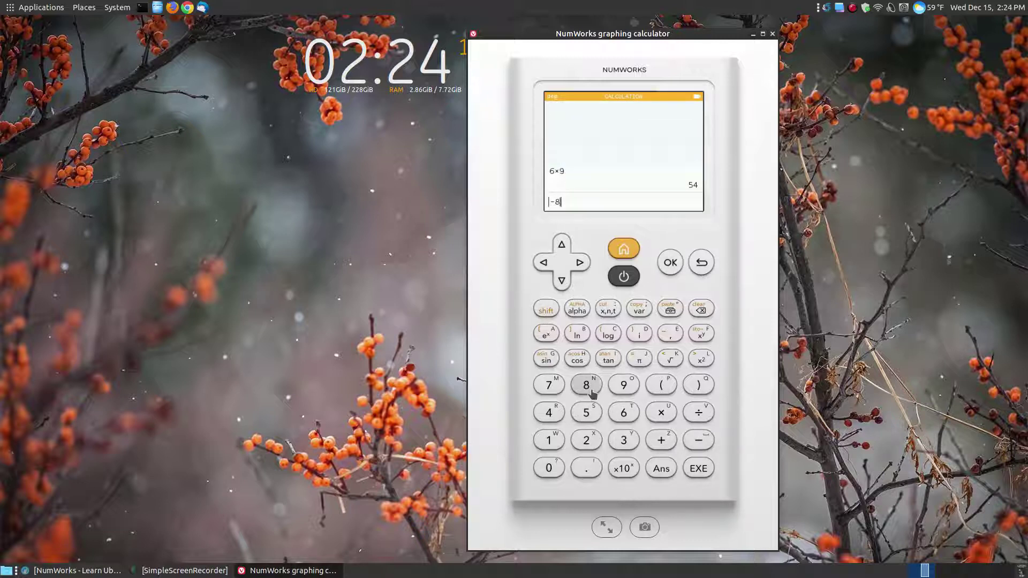
{"action": "left_click", "coordinate": [698, 469]}
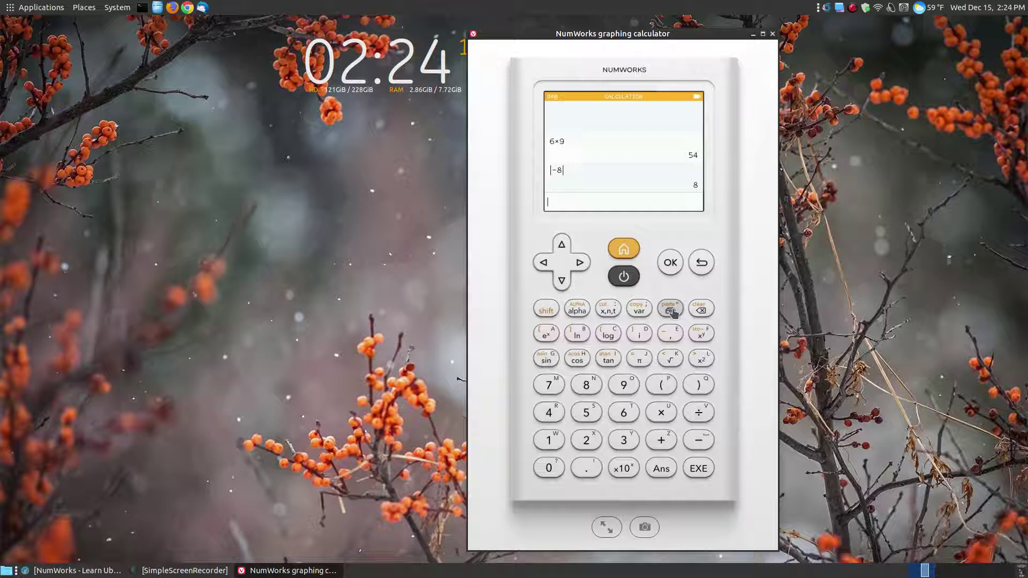
Step: Return to the Applications home menu and shift the calculator window slightly up and right
{"action": "left_click", "coordinate": [701, 263]}
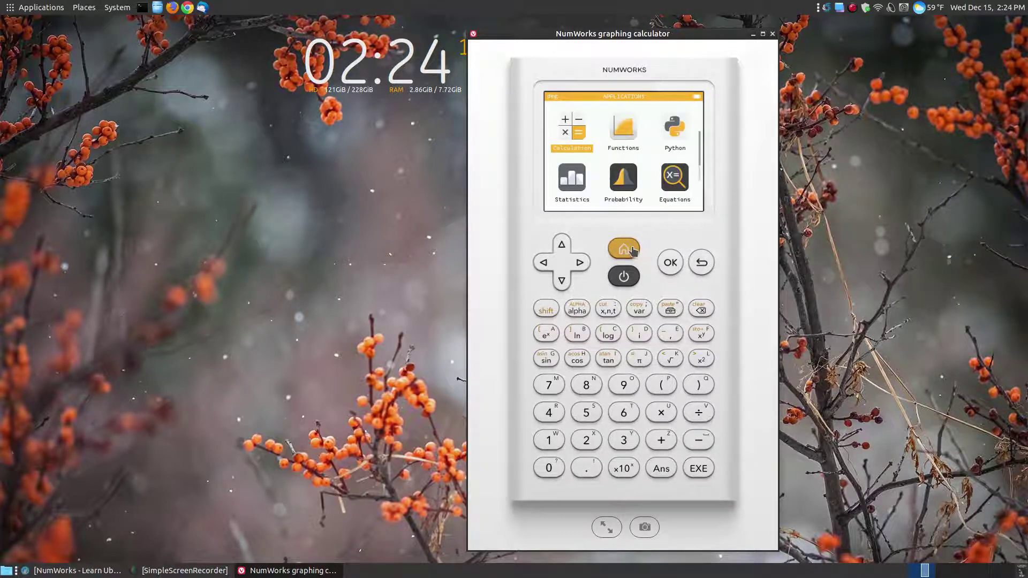
{"action": "left_click", "coordinate": [620, 258]}
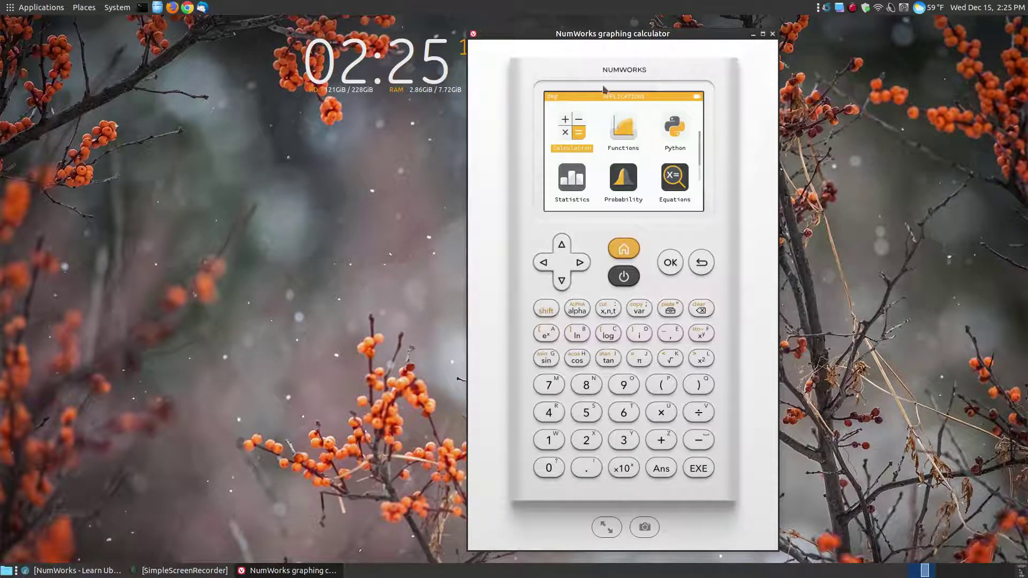
{"action": "left_click_drag", "start_coordinate": [571, 34], "coordinate": [581, 29]}
Step: Bring the Learn Ubuntu MATE page forward in LibreWolf and scroll down it
{"action": "left_click", "coordinate": [81, 569]}
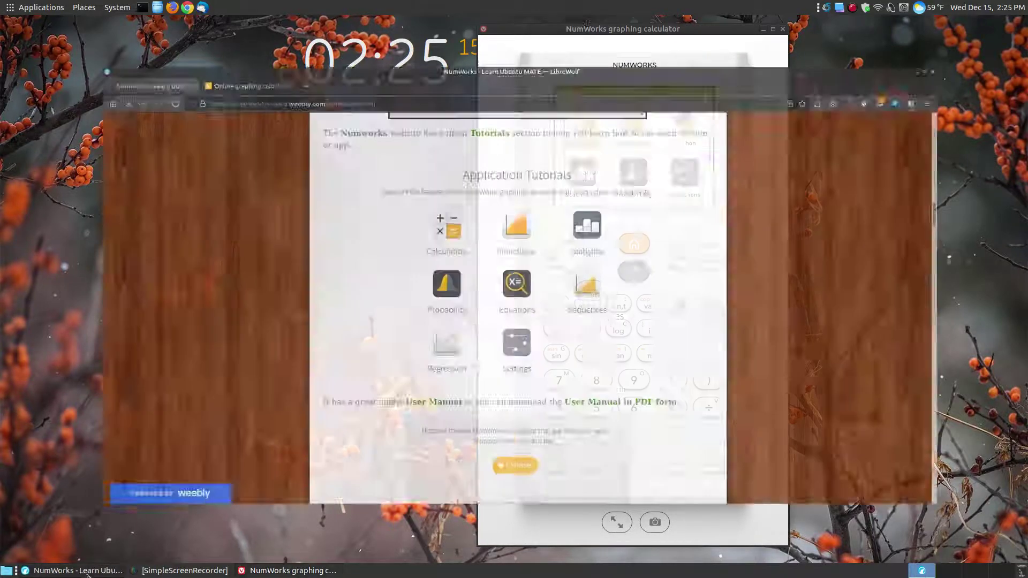
{"action": "scroll", "coordinate": [761, 423], "scroll_direction": "down", "scroll_amount": 9}
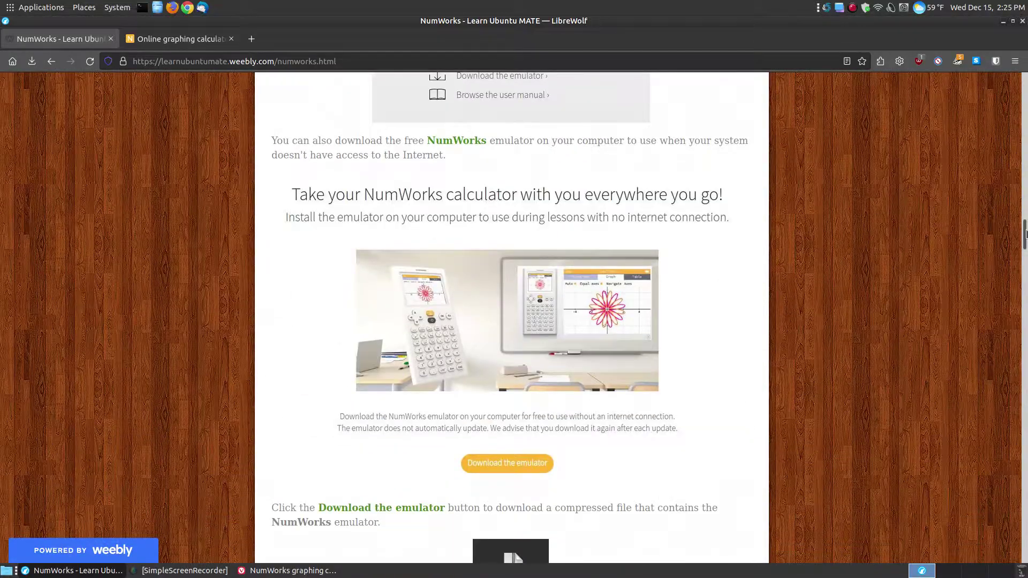
{"action": "left_click_drag", "start_coordinate": [1025, 233], "coordinate": [1025, 547]}
Step: Open the NumWorks Design webpage, scroll through it to the end, and close it
{"action": "left_click", "coordinate": [668, 272]}
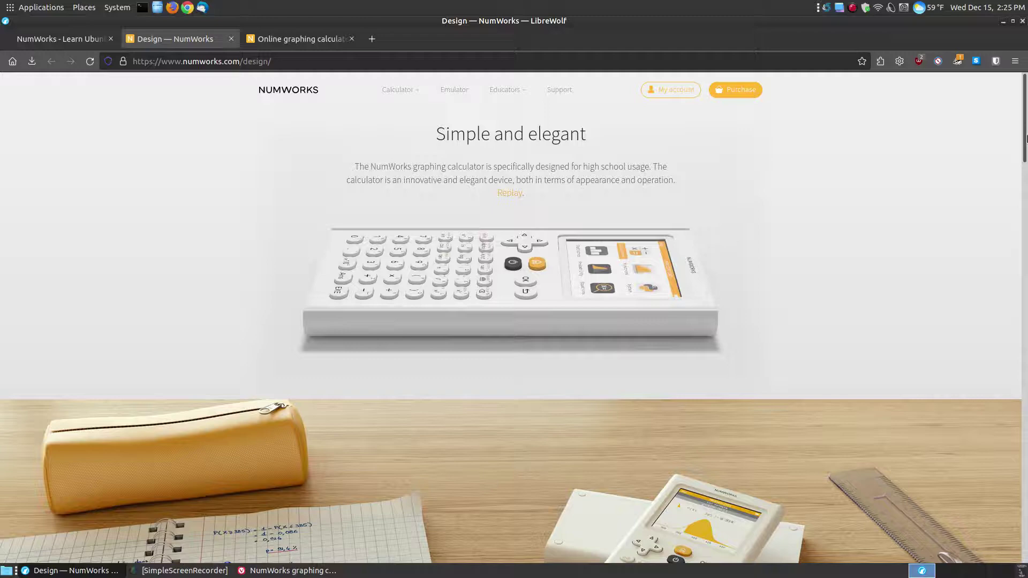
{"action": "left_click_drag", "start_coordinate": [1026, 123], "coordinate": [1026, 311]}
{"action": "scroll", "coordinate": [977, 278], "scroll_direction": "down", "scroll_amount": 2}
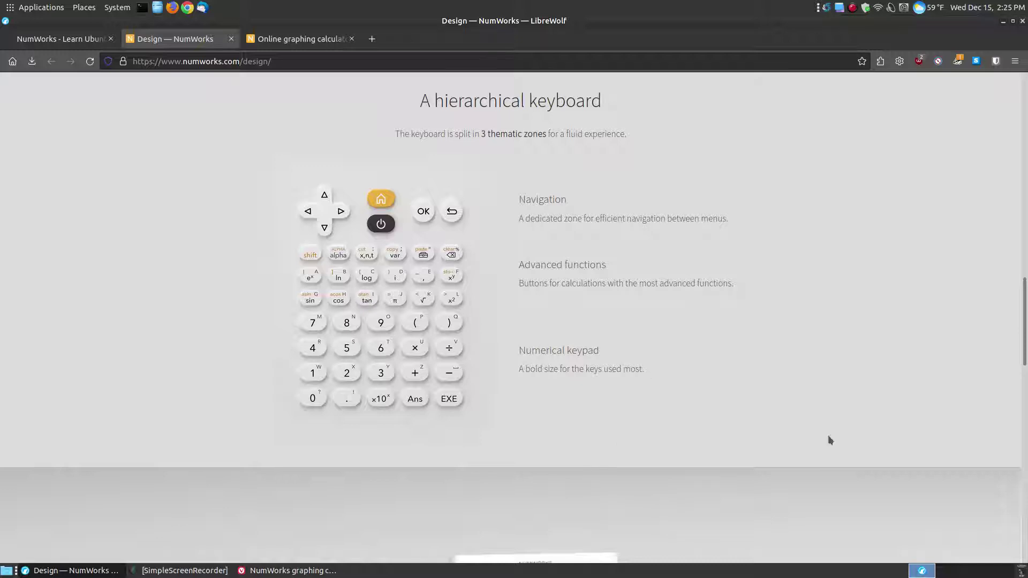
{"action": "left_click_drag", "start_coordinate": [1026, 324], "coordinate": [1027, 521]}
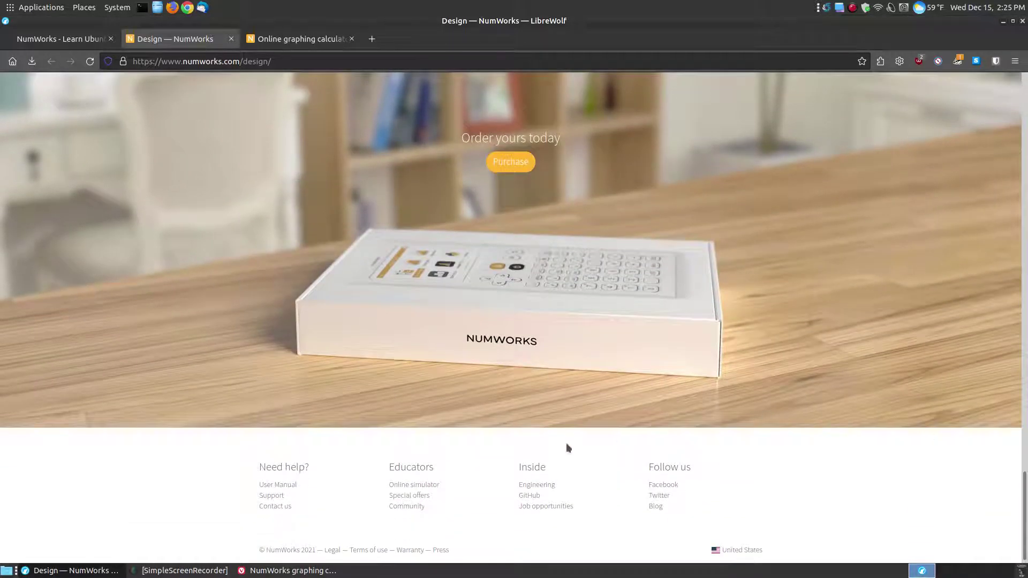
{"action": "left_click", "coordinate": [231, 39]}
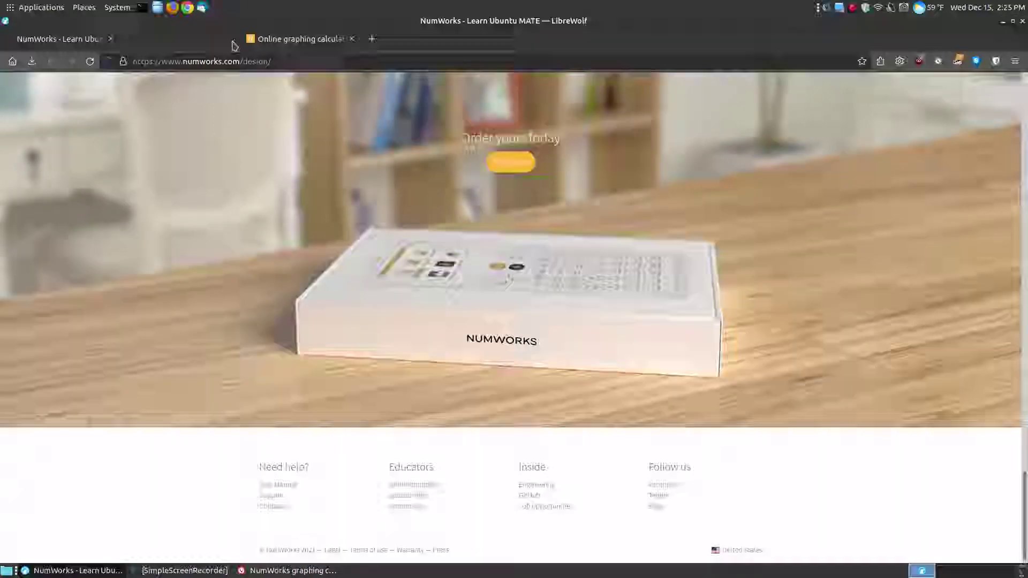
Step: Close the online graphing calculator tab and scroll the NumWorks page back to its introduction
{"action": "left_click", "coordinate": [231, 40]}
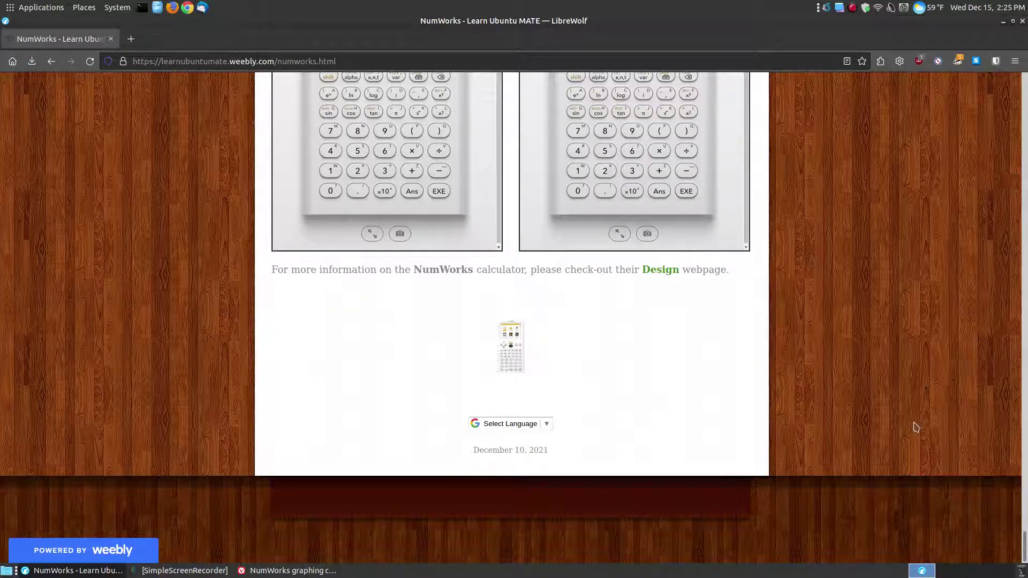
{"action": "left_click_drag", "start_coordinate": [1026, 547], "coordinate": [1025, 109]}
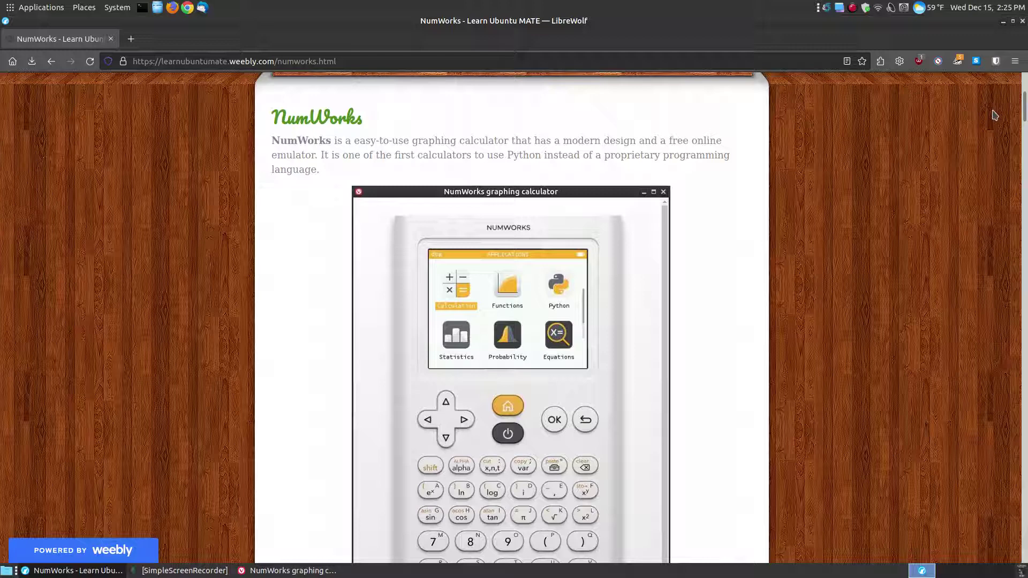
{"action": "scroll", "coordinate": [994, 115], "scroll_direction": "down", "scroll_amount": 2}
{"action": "scroll", "coordinate": [994, 115], "scroll_direction": "up", "scroll_amount": 2}
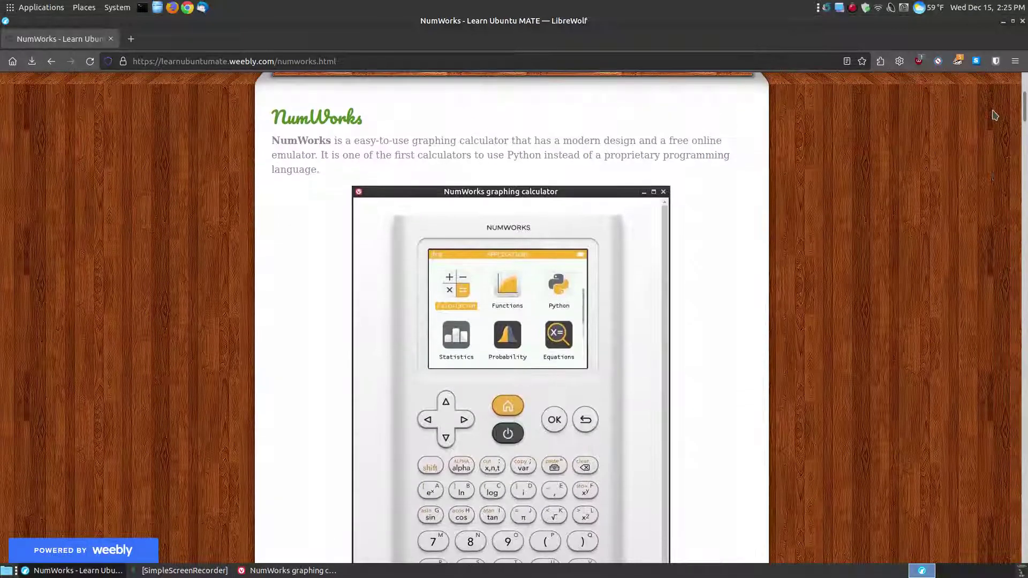